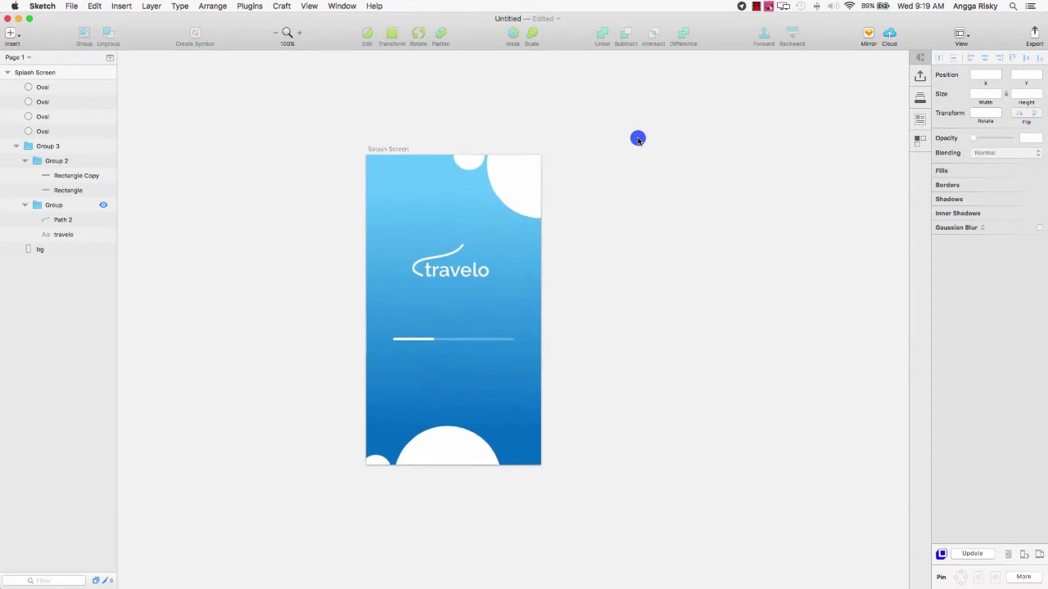
- Duplicate the Splash Screen artboard
left_click(391, 145)
scroll(390, 145, "right", 3)
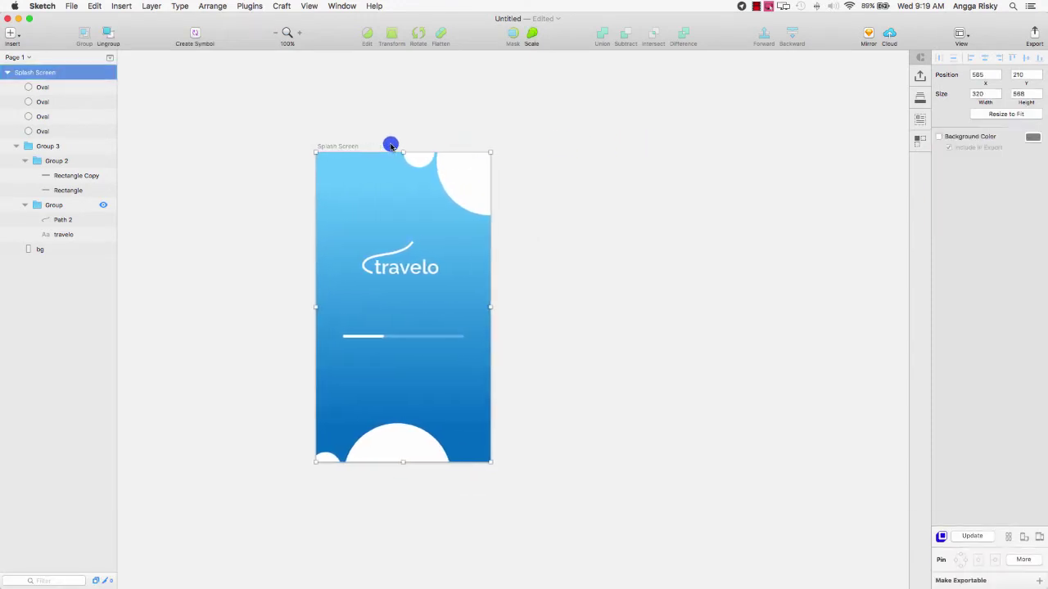
right_click(330, 133)
left_click(355, 166)
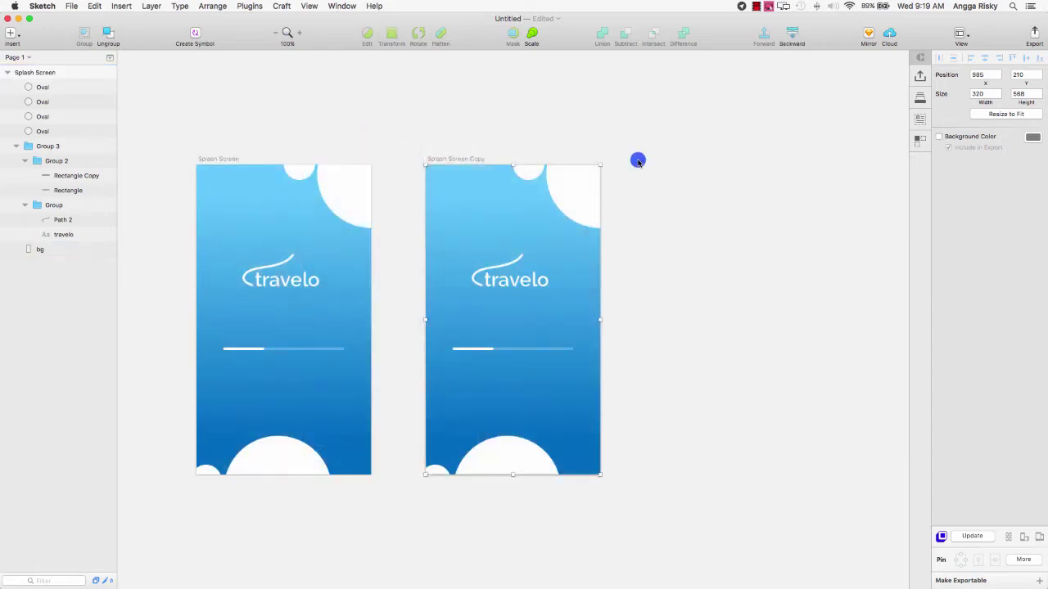
- Rename the duplicated artboard as Login Screen
scroll(547, 147, "down", 1)
double_click(51, 73)
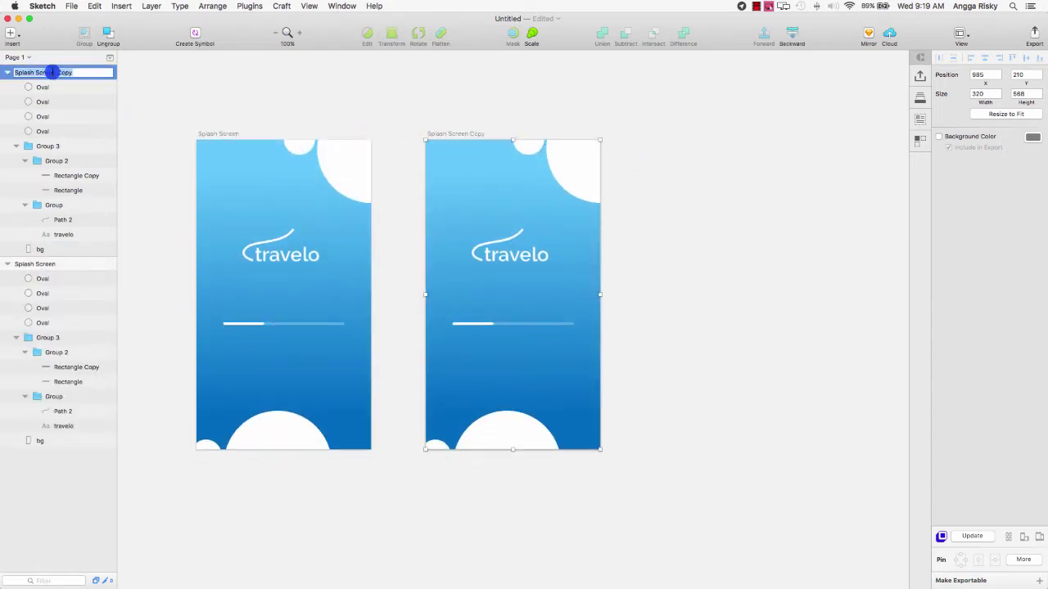
type("Login Screen")
key("Return")
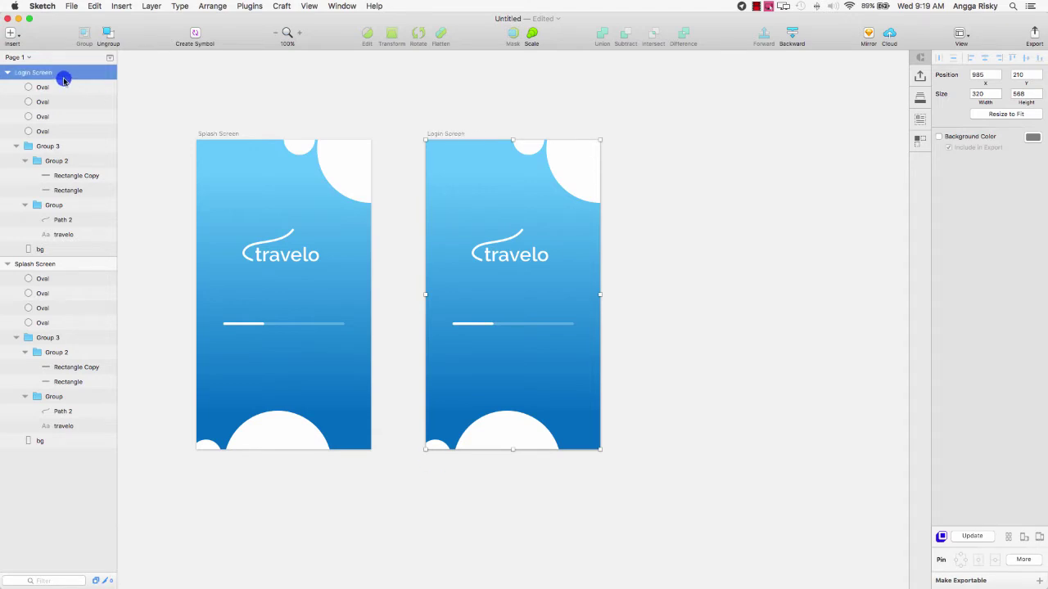
- Delete the loading bar group from the Login Screen artboard and shorten its bg rectangle to a height of about 231
left_click(37, 148)
left_click(62, 163)
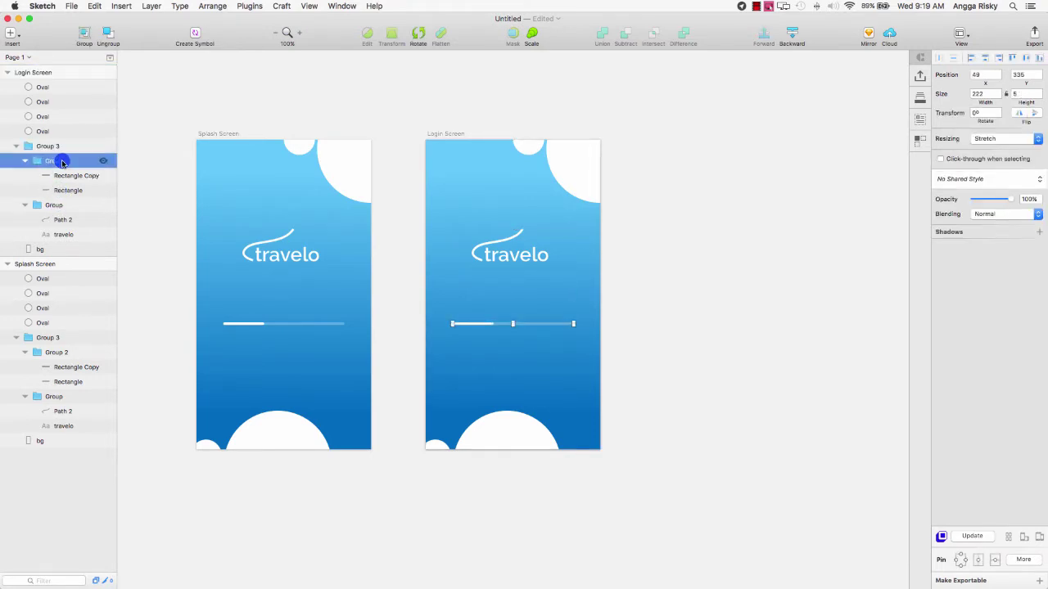
key("Delete")
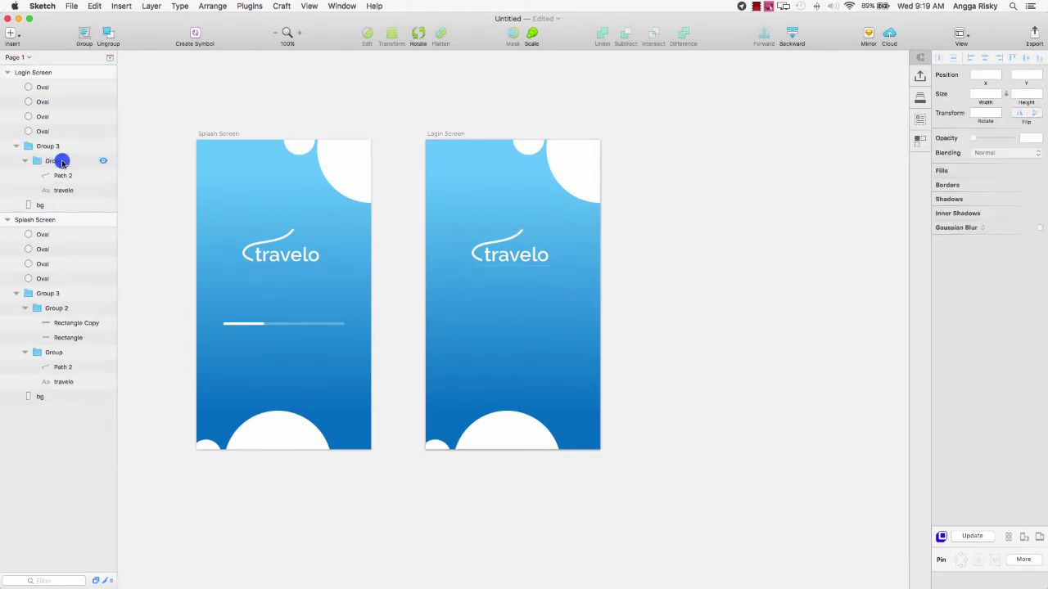
left_click(66, 205)
left_click_drag(514, 450, 514, 264)
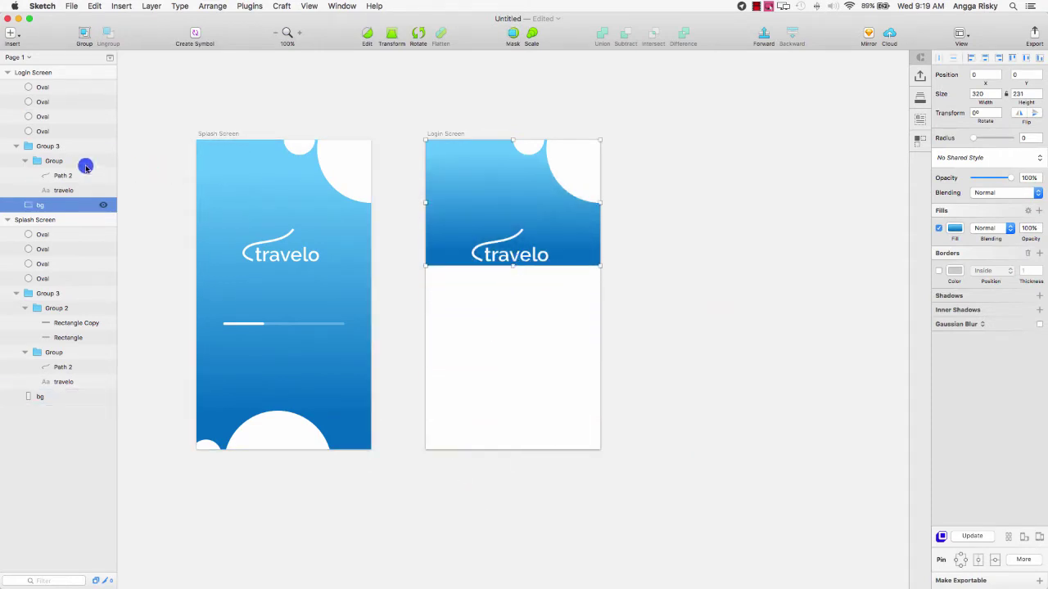
- Move the travelo logo group on the Login Screen up to about Y 98, within the shortened blue header
left_click(75, 163)
key("shift+Up")
key("shift+Up")
key("shift+Up")
key("shift+Up")
key("shift+Up")
key("shift+Up")
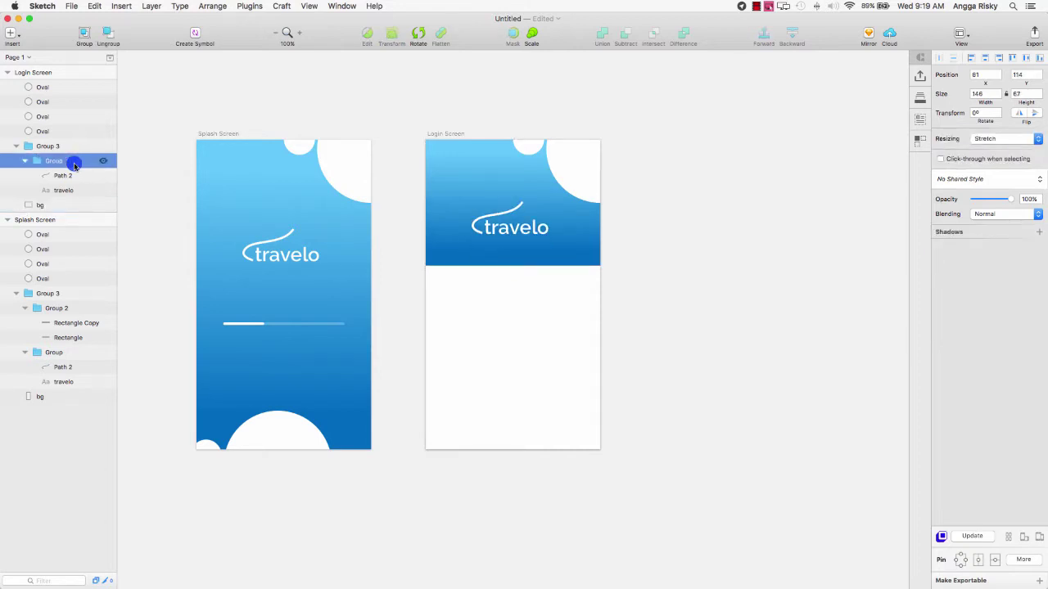
key("Up")
key("Up")
key("Up")
key("Up")
key("Up")
key("Up")
key("Up")
key("Up")
key("Up")
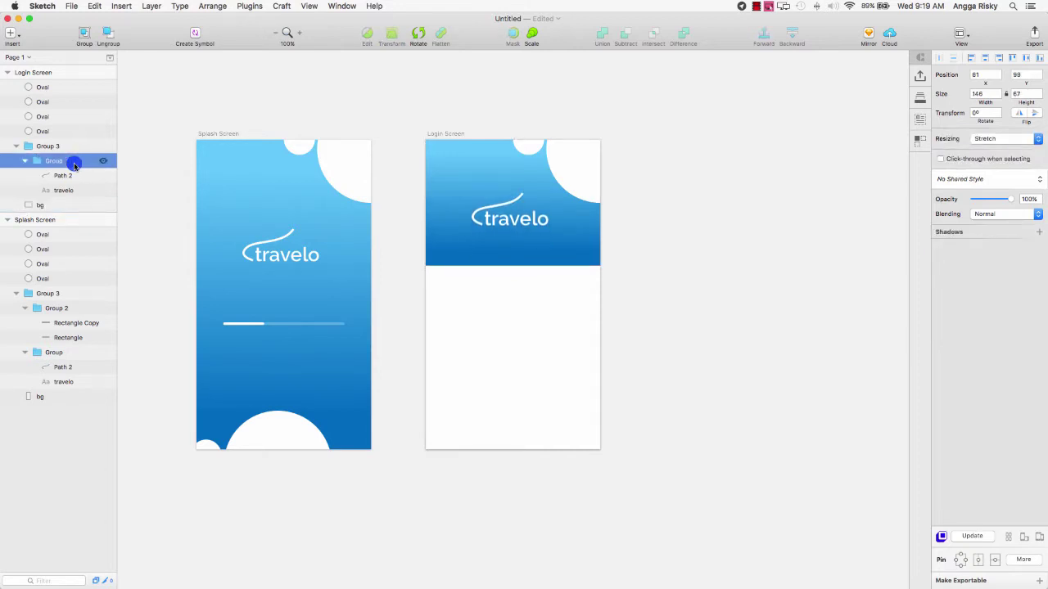
- Delete the two ovals at the bottom edge of the Login Screen artboard
left_click(50, 91)
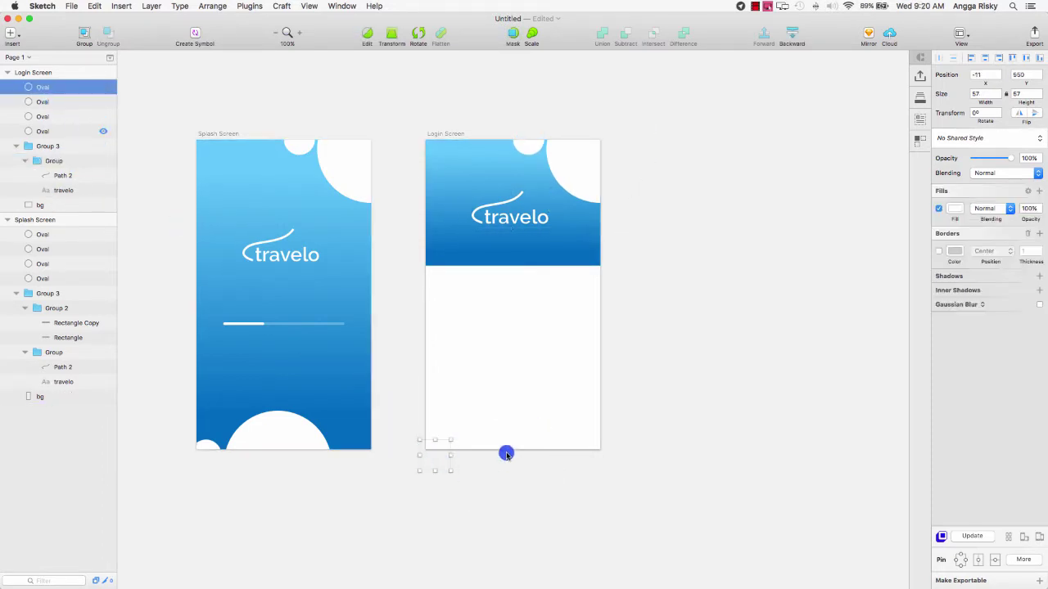
left_click(43, 102, "shift")
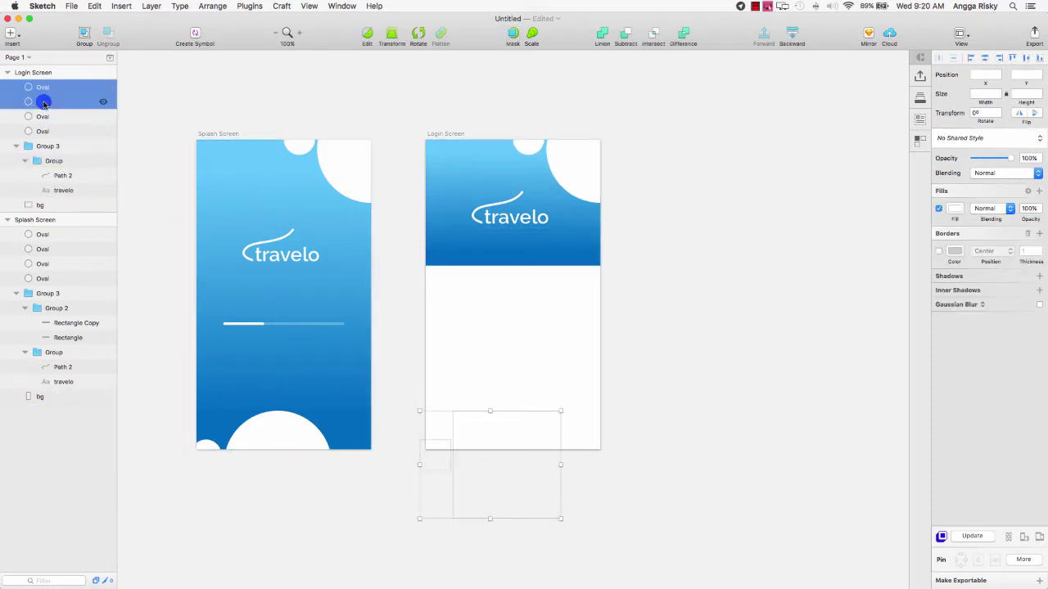
key("Delete")
- Move the two remaining Login Screen ovals into Group 3 and collapse that group in the layer list
left_click(47, 87)
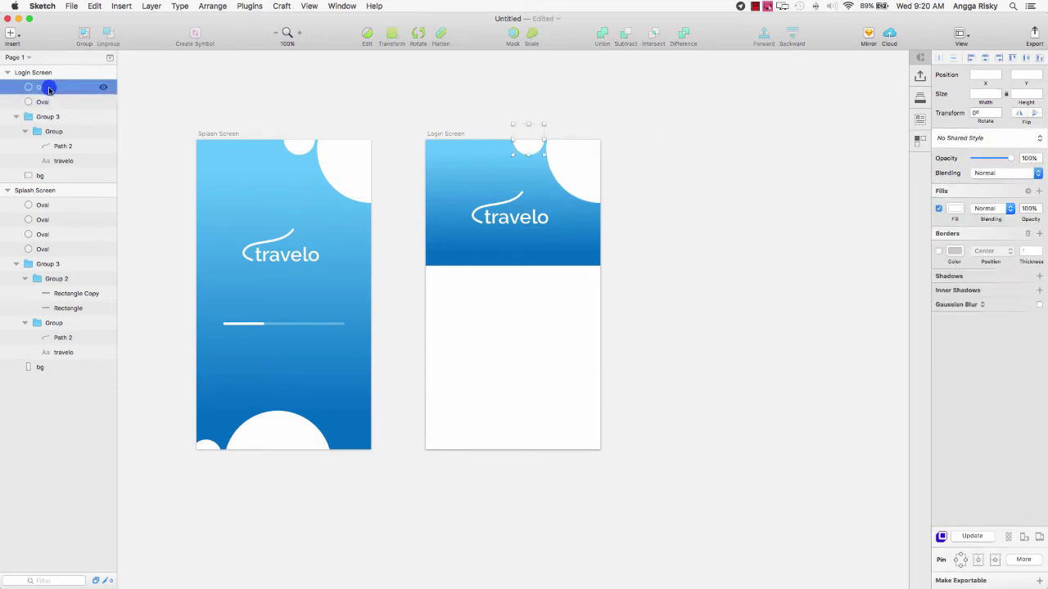
left_click(45, 103, "shift")
left_click_drag(45, 104, 25, 120)
left_click(17, 87)
left_click(744, 167)
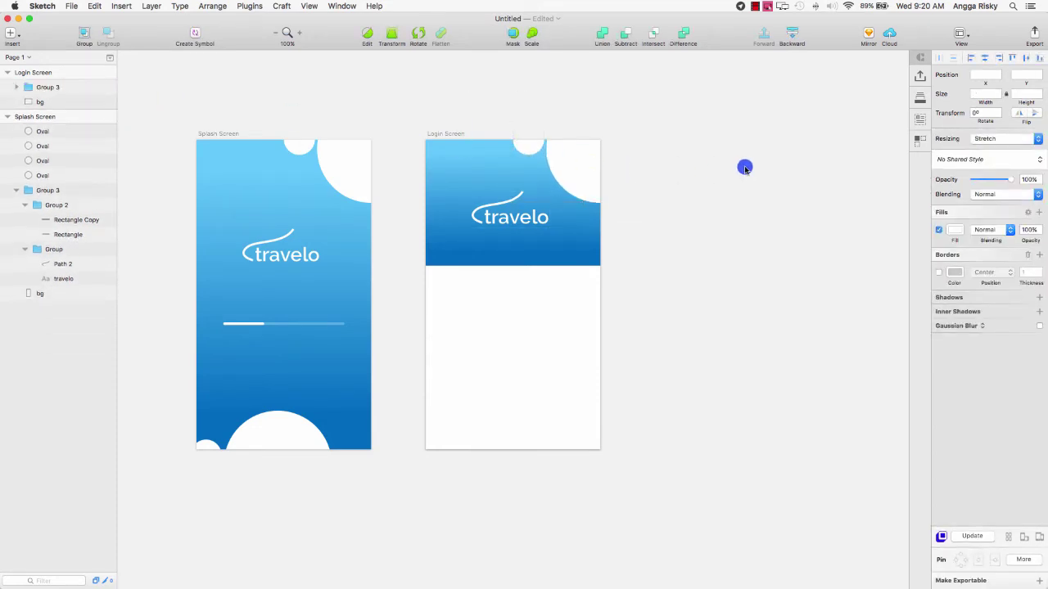
- Insert a text layer just below the blue header on the Login Screen artboard
scroll(744, 167, "left", 5)
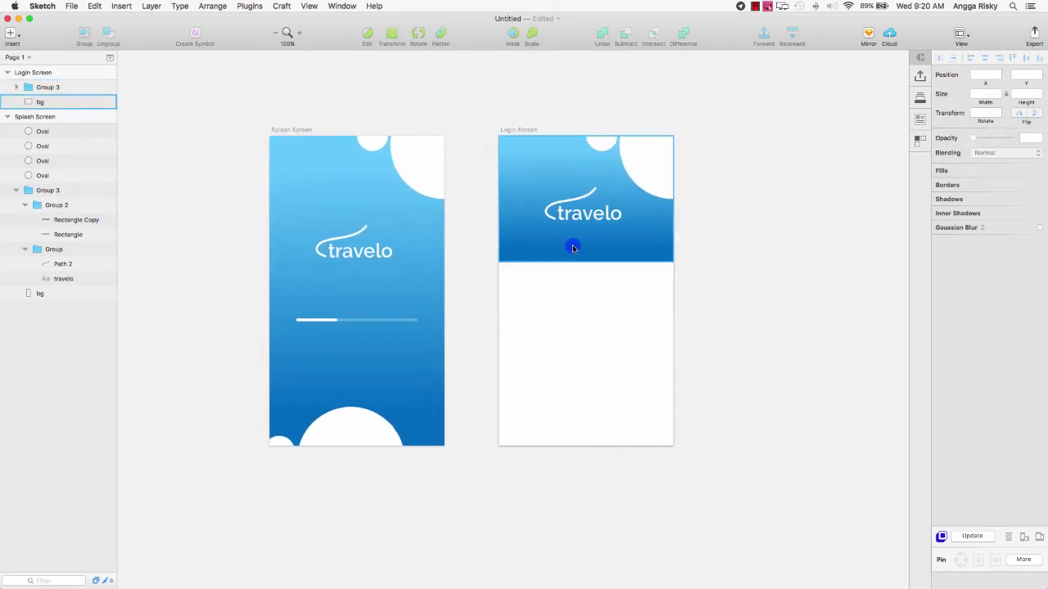
scroll(572, 247, "down", 4)
scroll(572, 247, "right", 5)
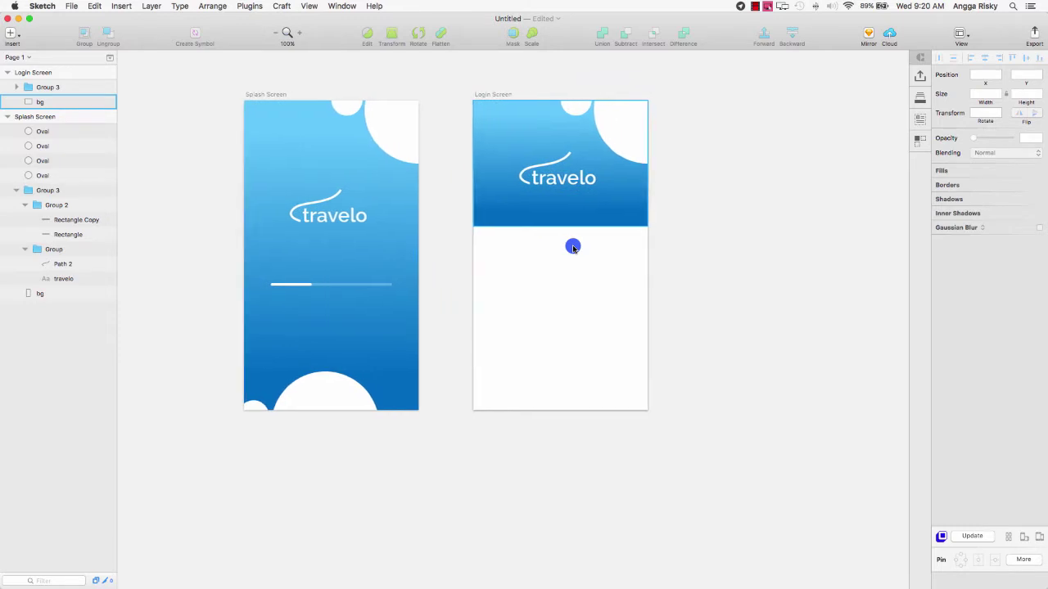
scroll(572, 247, "down", 1)
scroll(572, 247, "right", 2)
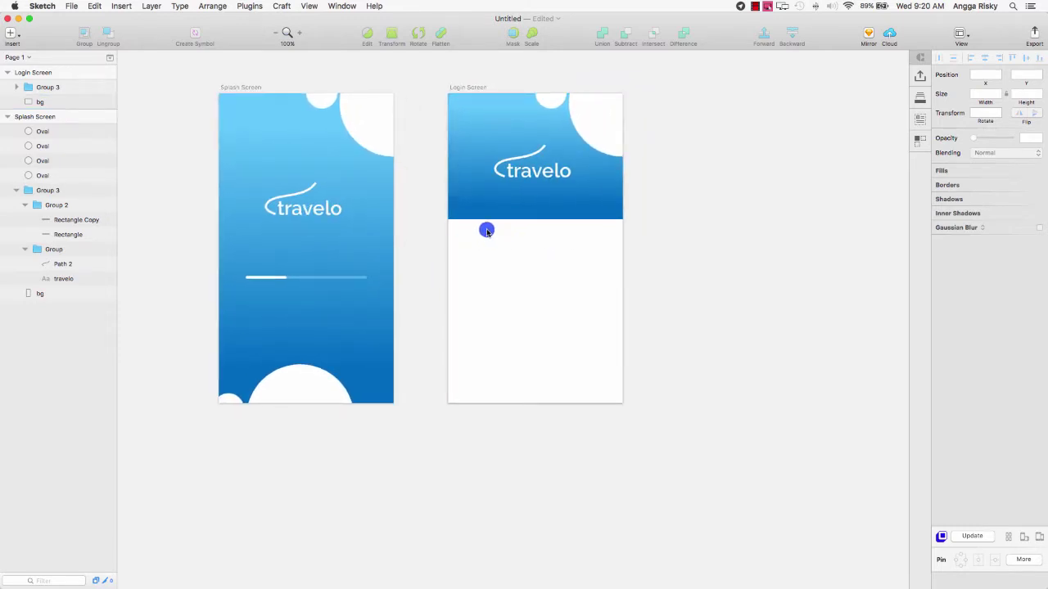
left_click(12, 32)
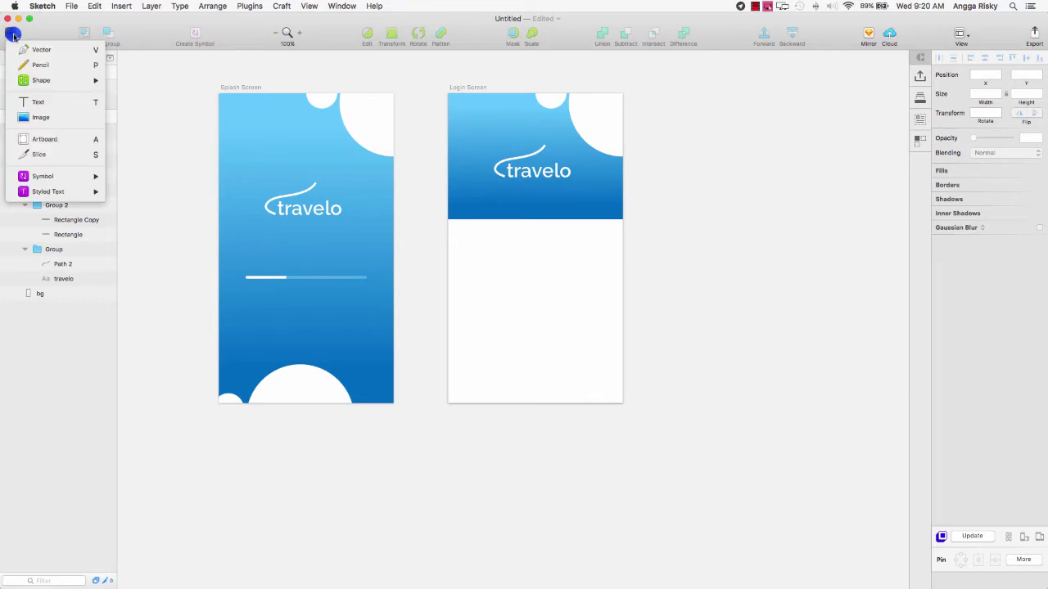
left_click(71, 100)
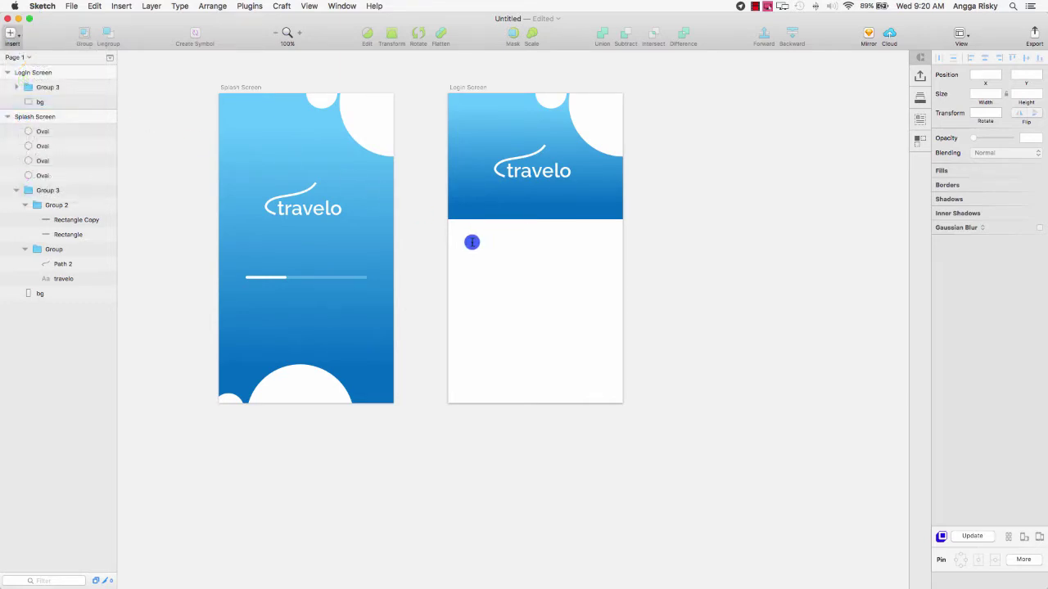
left_click(471, 243)
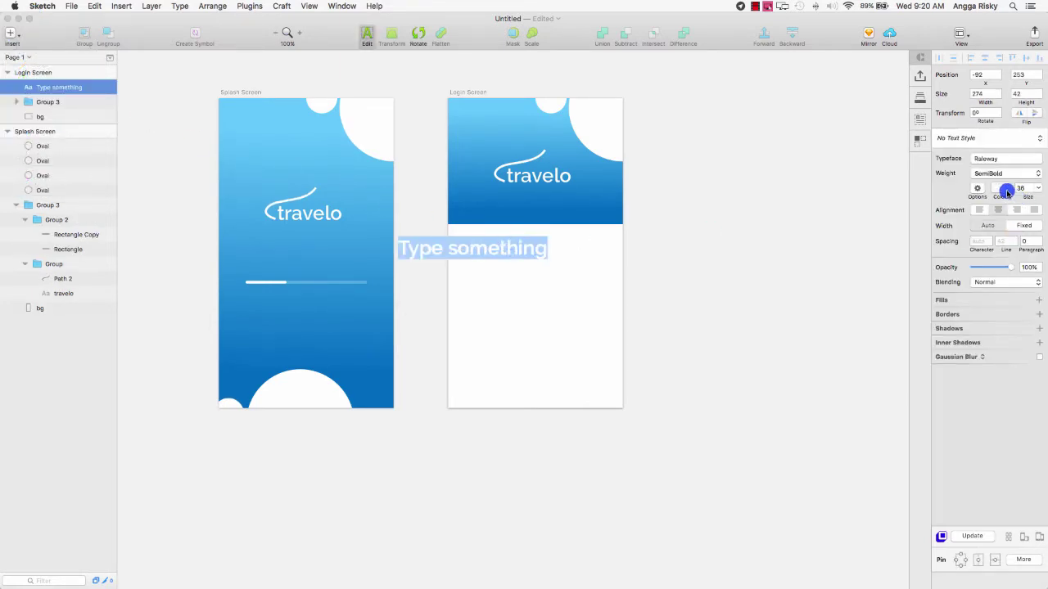
- Format the new text layer with dark gray #4A4A4A colour, Medium weight and font size 20
left_click(1007, 191)
left_click(1000, 370)
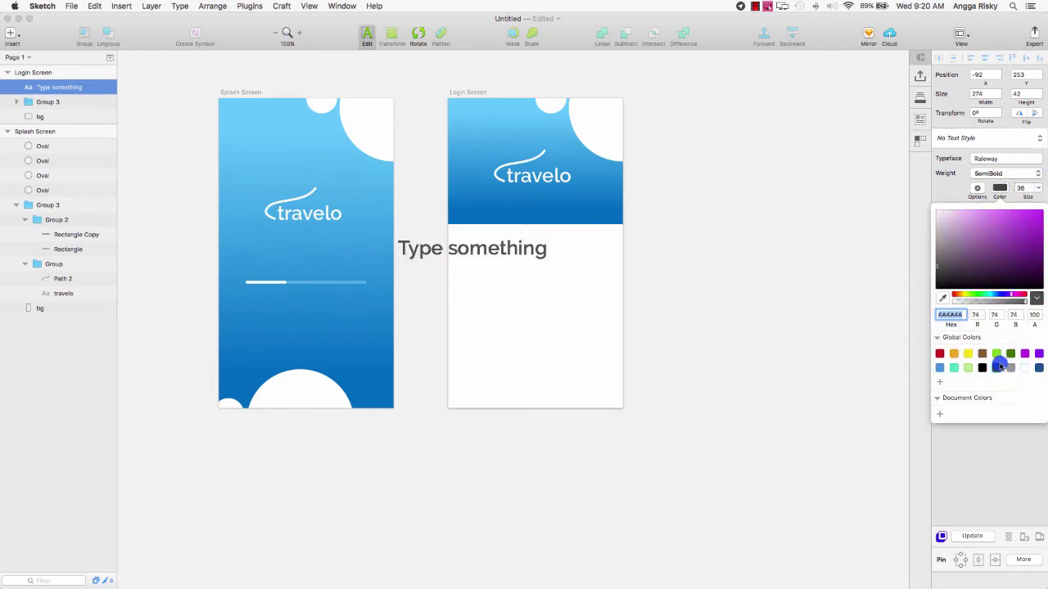
left_click(999, 188)
left_click(993, 174)
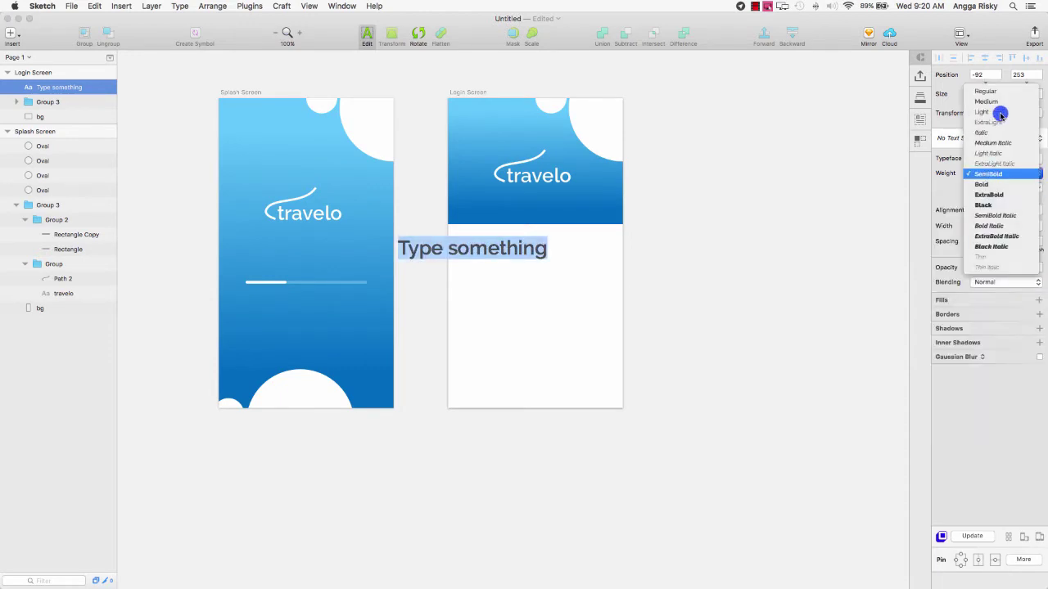
left_click(996, 104)
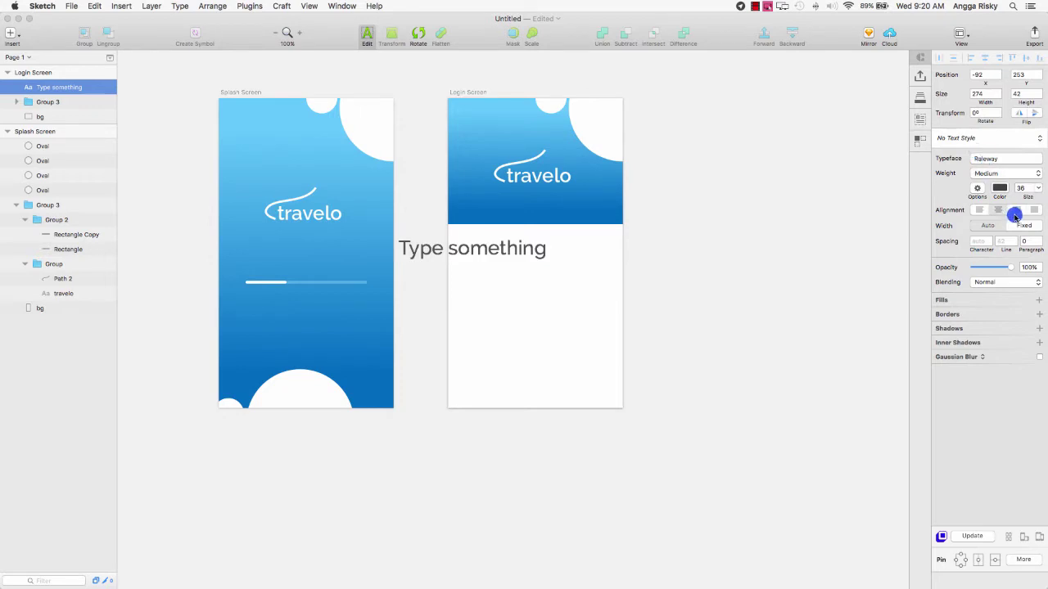
left_click(1037, 187)
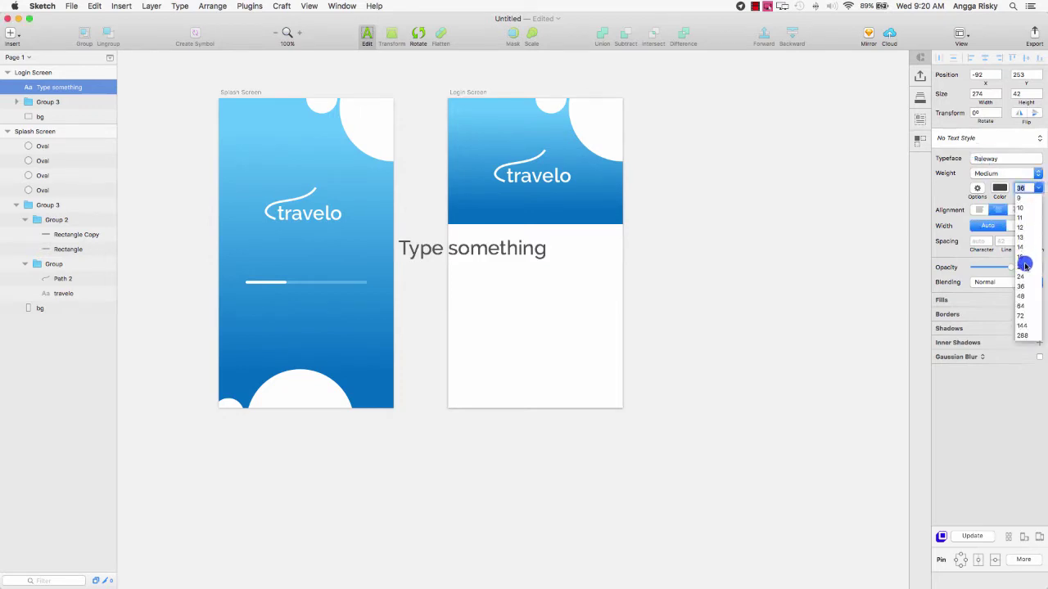
left_click(1025, 265)
left_click(1035, 189)
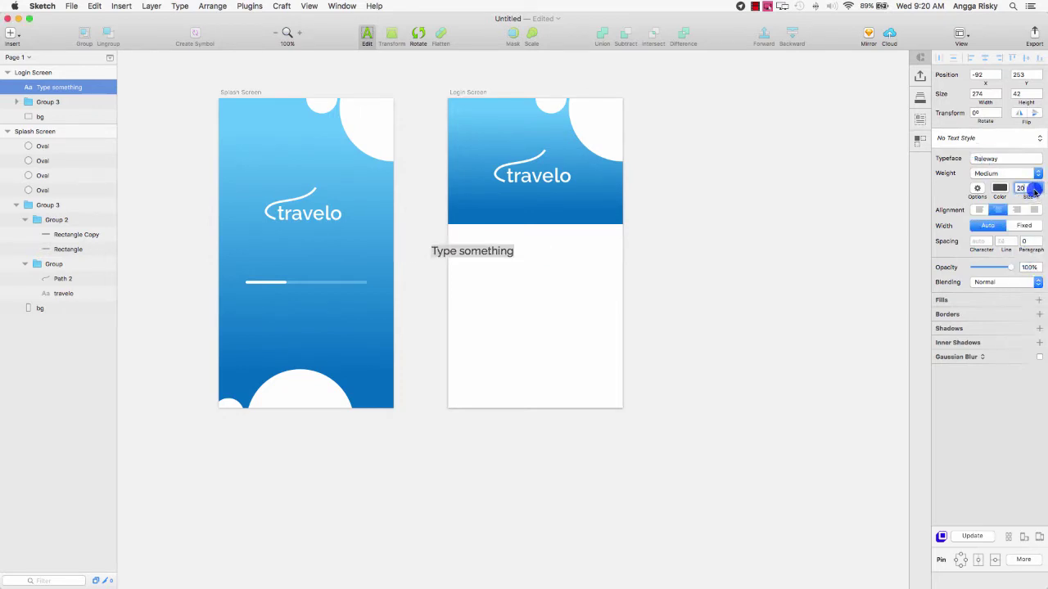
- Place the text layer at about X 20, Y 247 and replace its content with left-aligned "Sign In"
left_click(495, 253)
mouse_move(494, 253)
left_mouse_down()
mouse_move(482, 250)
mouse_move(510, 242)
left_mouse_up()
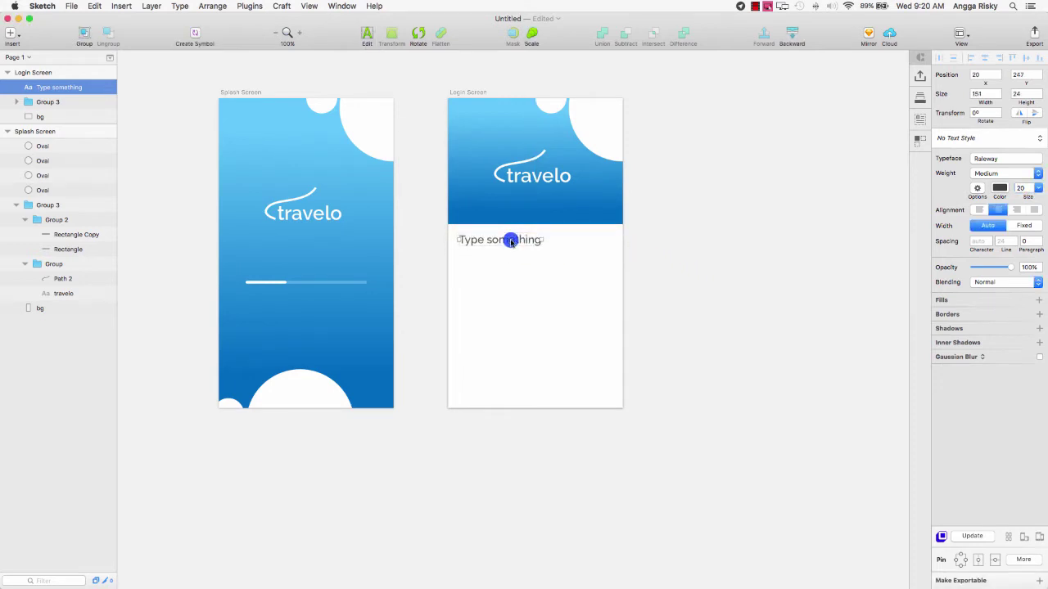
left_click(366, 33)
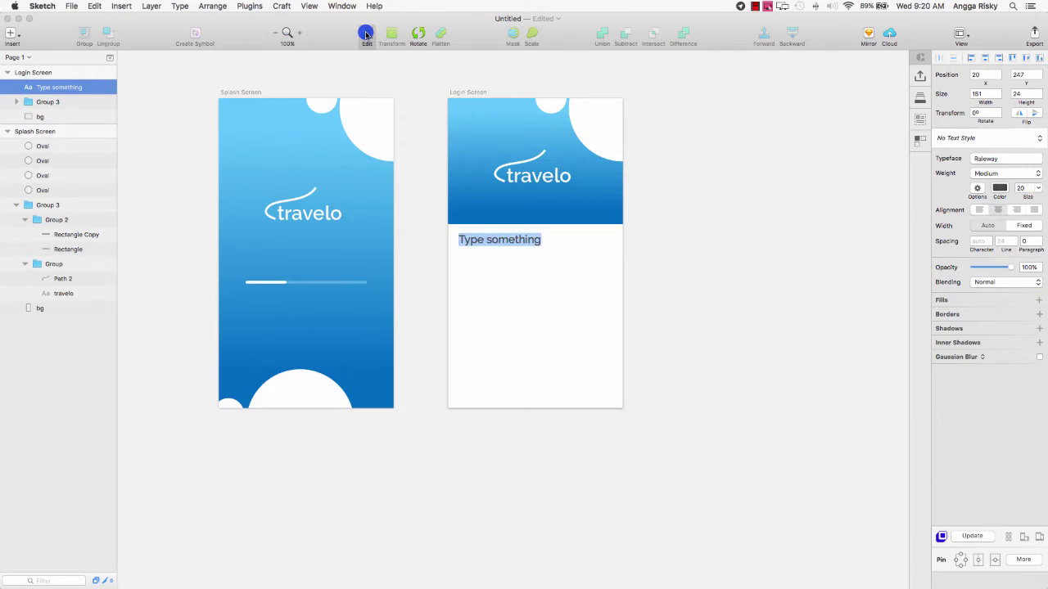
type("Sign In")
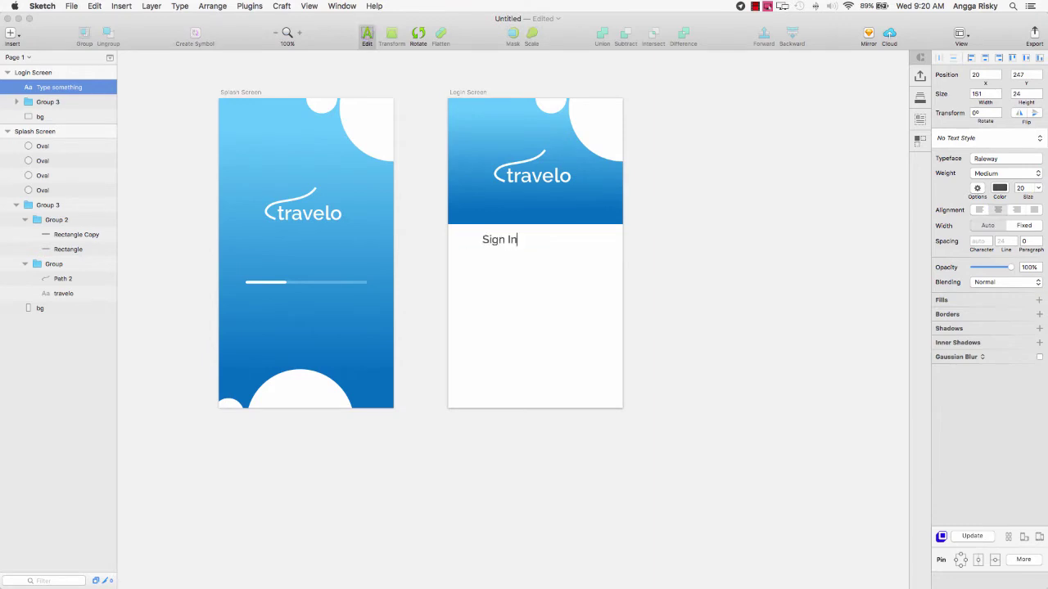
key("super+a")
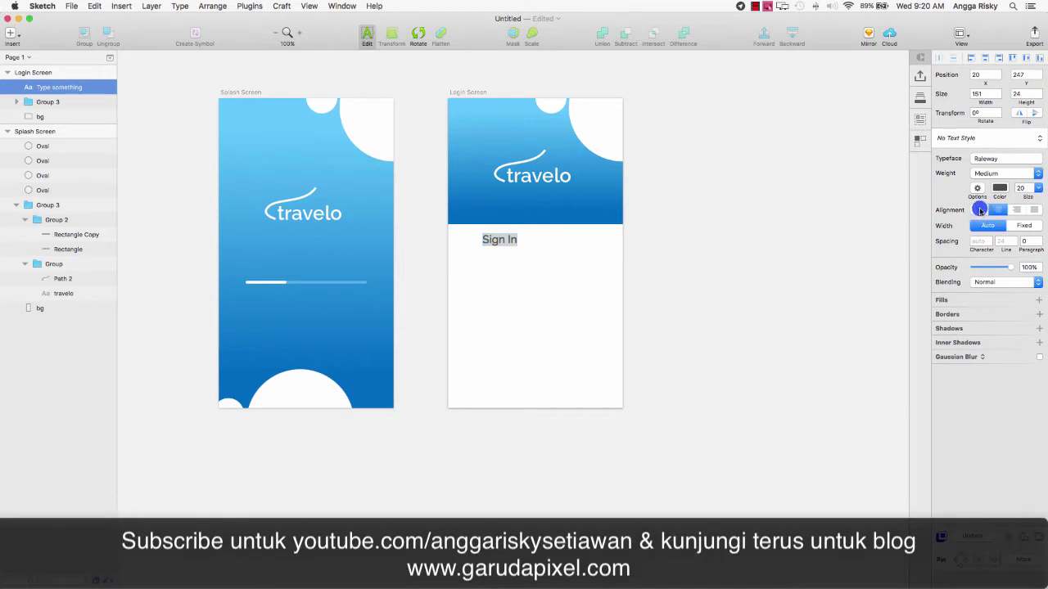
key("Escape")
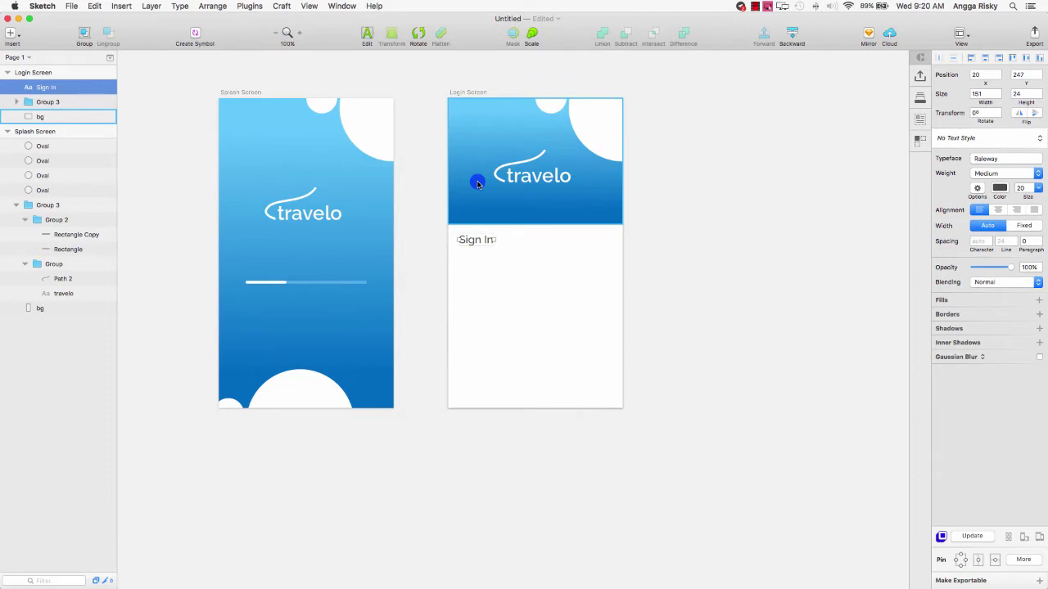
- Check the gap between the Sign In text and the header, and nudge the text down to Y 251
key("alt")
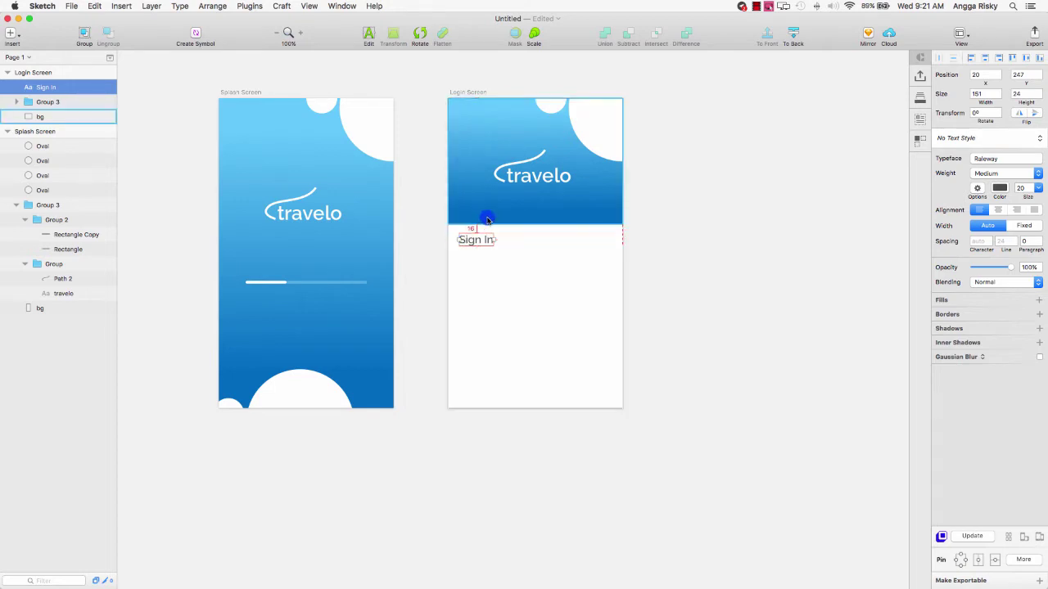
key("Down")
key("Down")
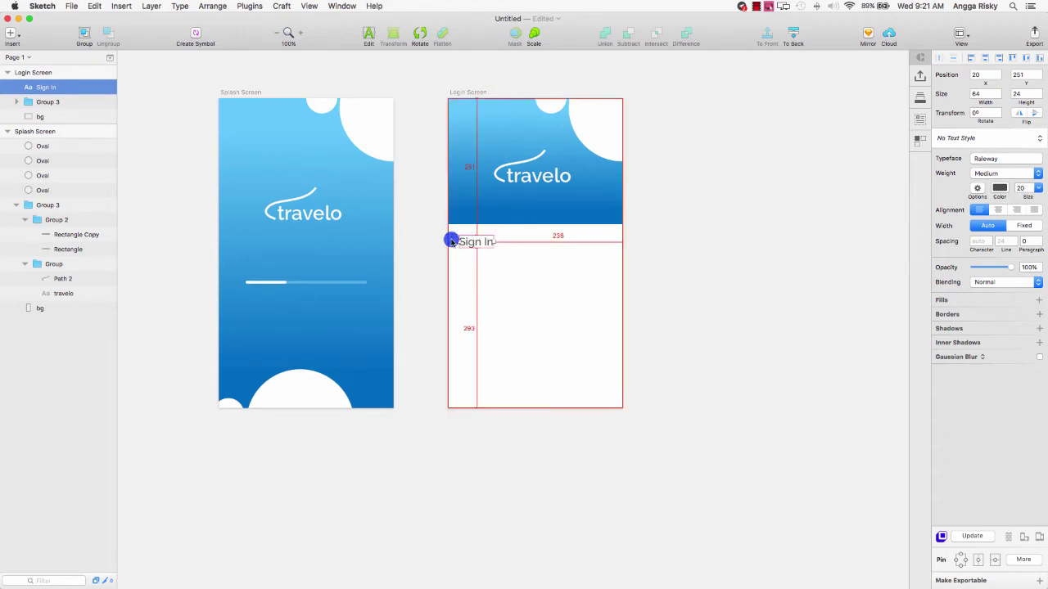
- Show the canvas rulers and add a vertical guide at 20 along the start of the Sign In text
scroll(619, 216, "left", 1)
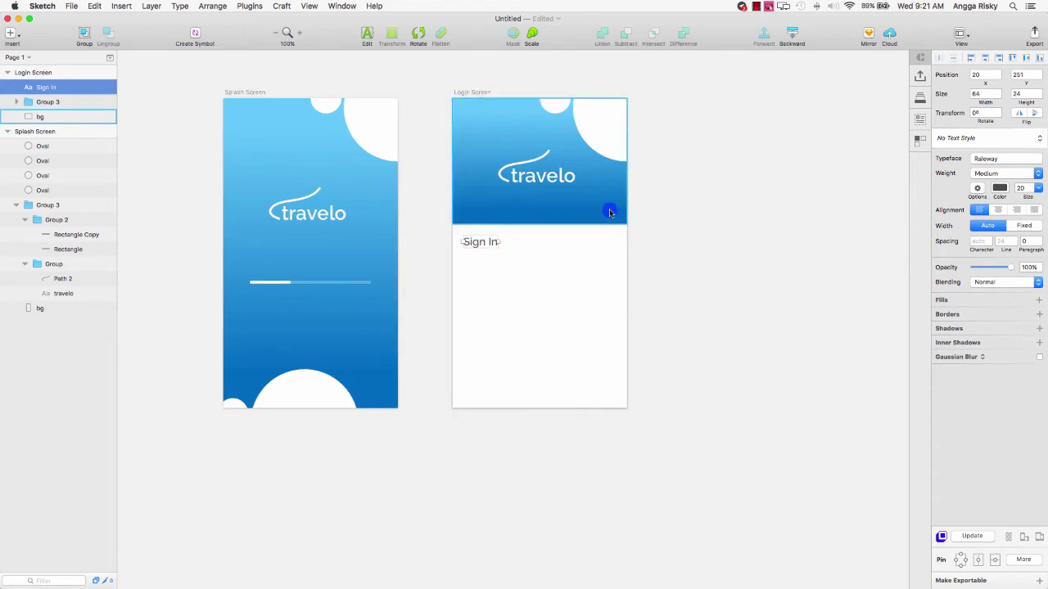
left_click(311, 7)
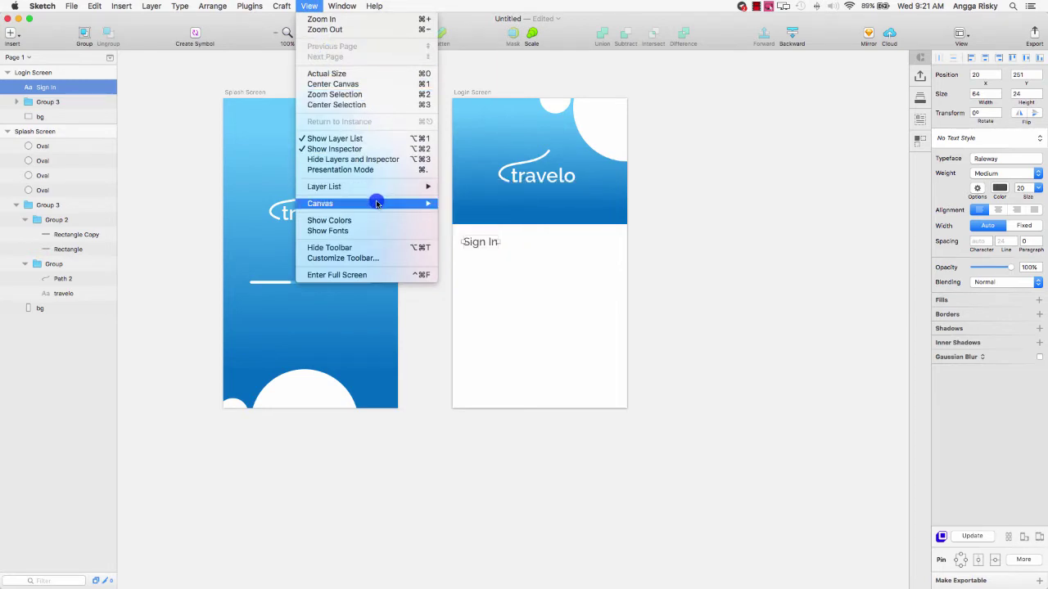
mouse_move(377, 203)
left_click(482, 254)
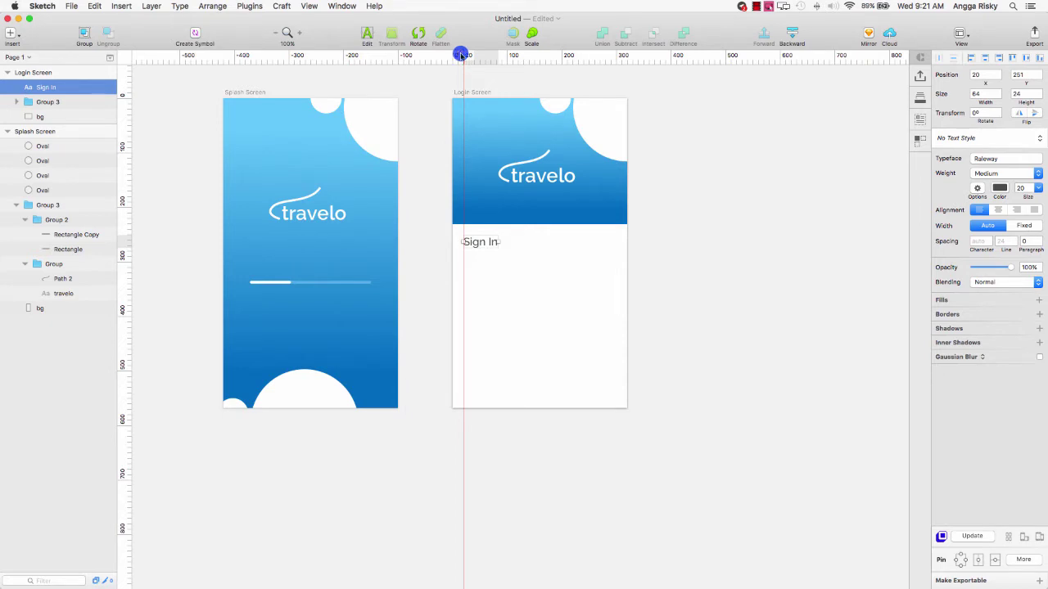
scroll(564, 242, "down", 1)
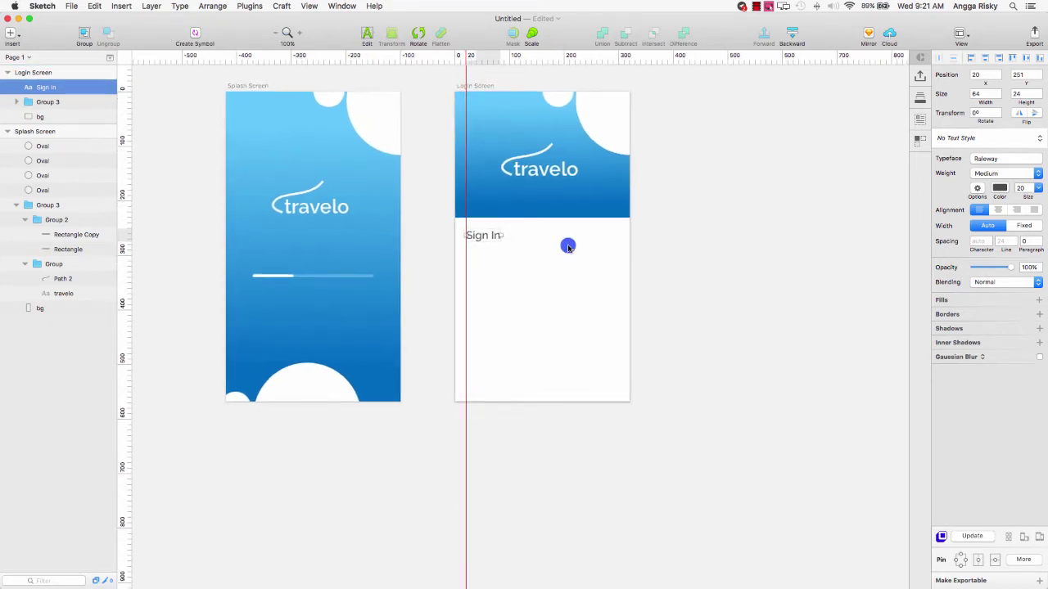
- Add a vertical guide at 300 and a horizontal guide at 251 along the top edge of the Sign In text
left_click(623, 60)
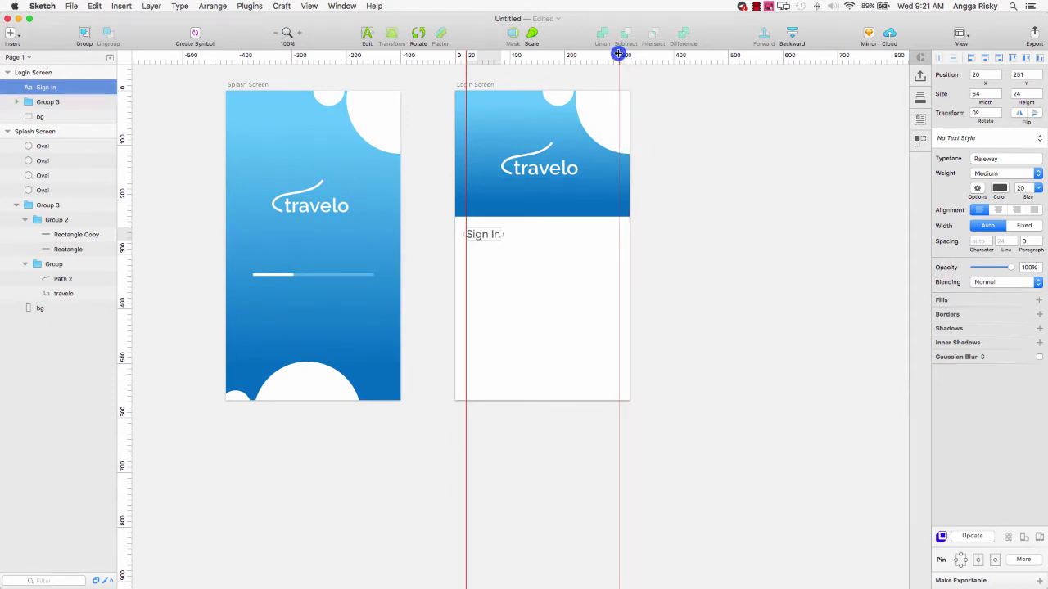
left_click(619, 54)
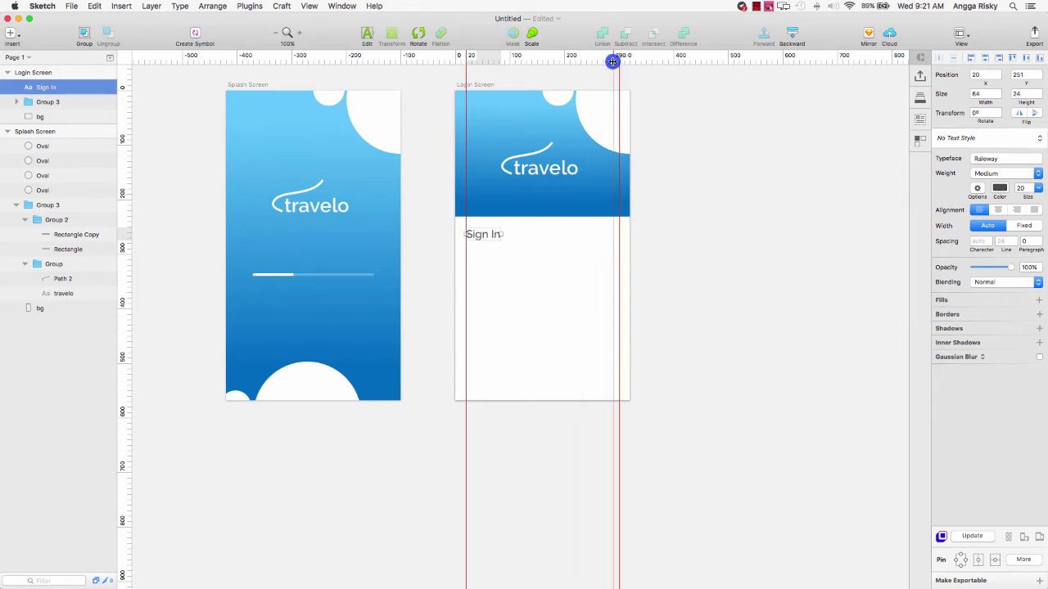
scroll(636, 140, "up", 1)
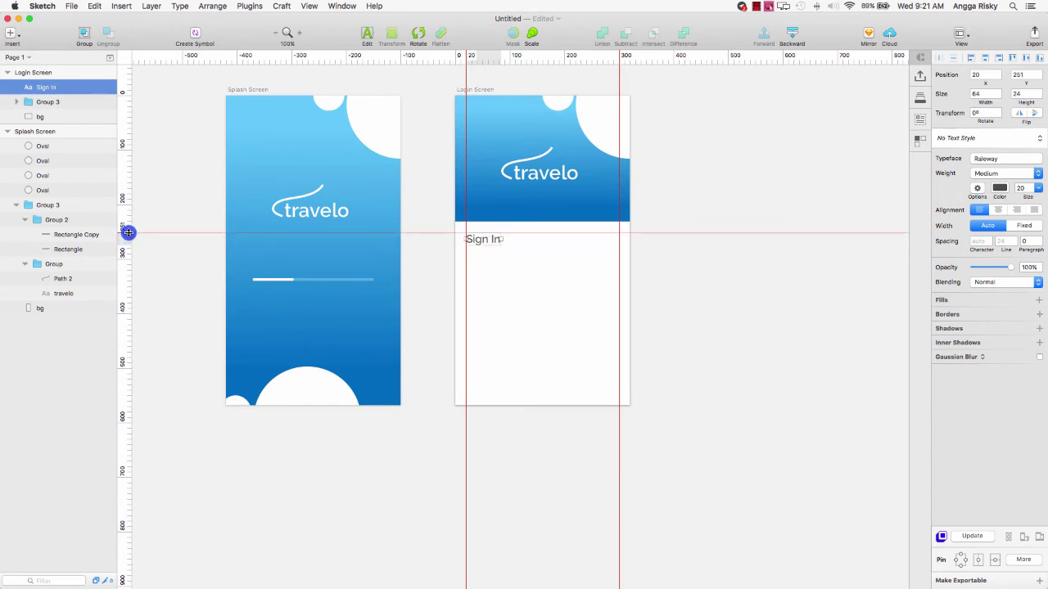
left_click(129, 232)
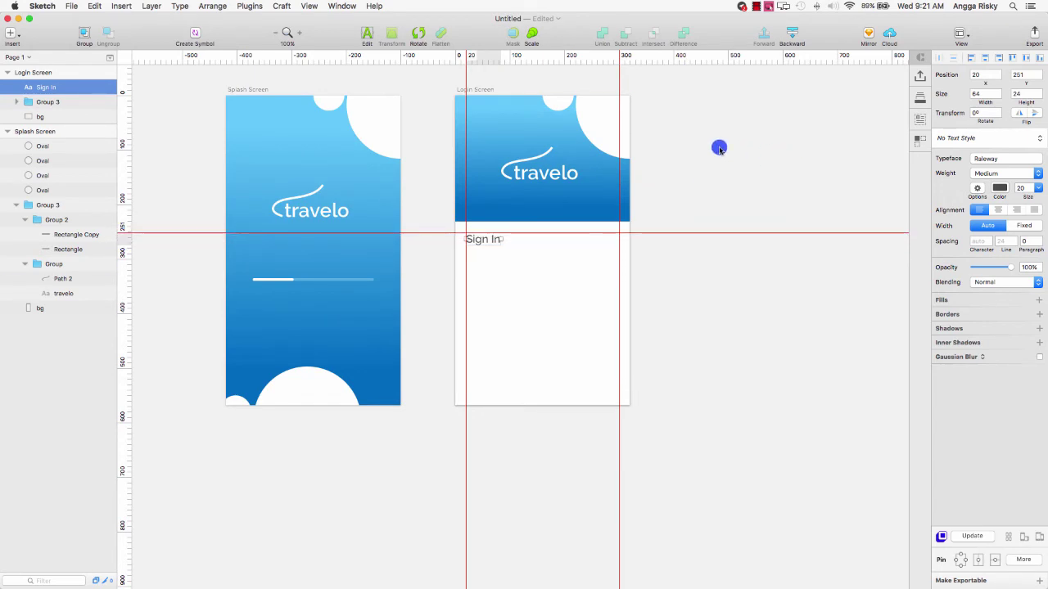
- Draw a 280 by 40 rounded rectangle with radius 20 between the vertical guides, starting at X 20, Y 251
scroll(718, 148, "down", 3)
key("super+equal")
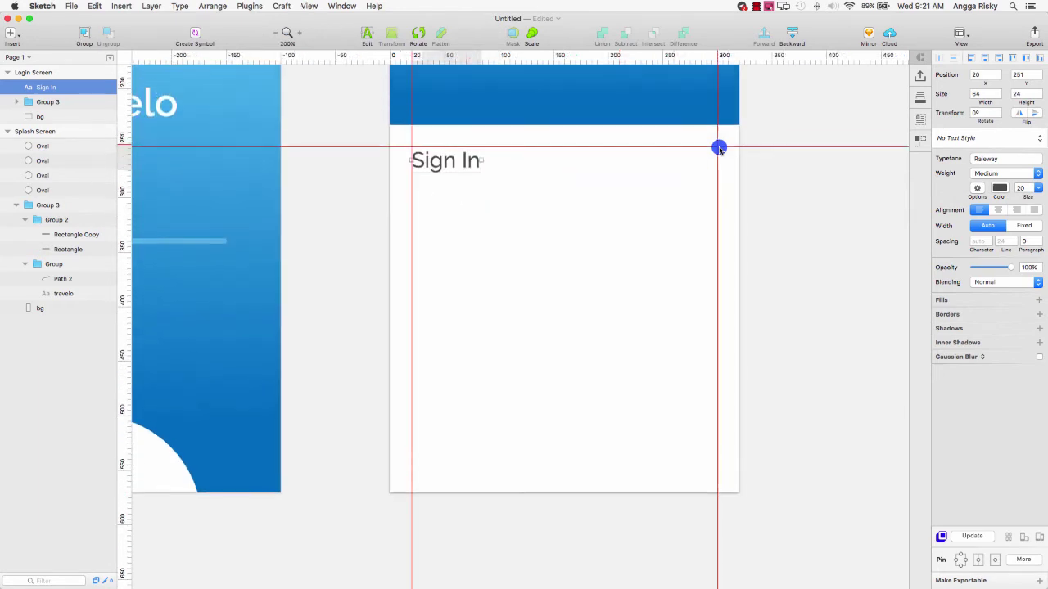
scroll(719, 150, "up", 1)
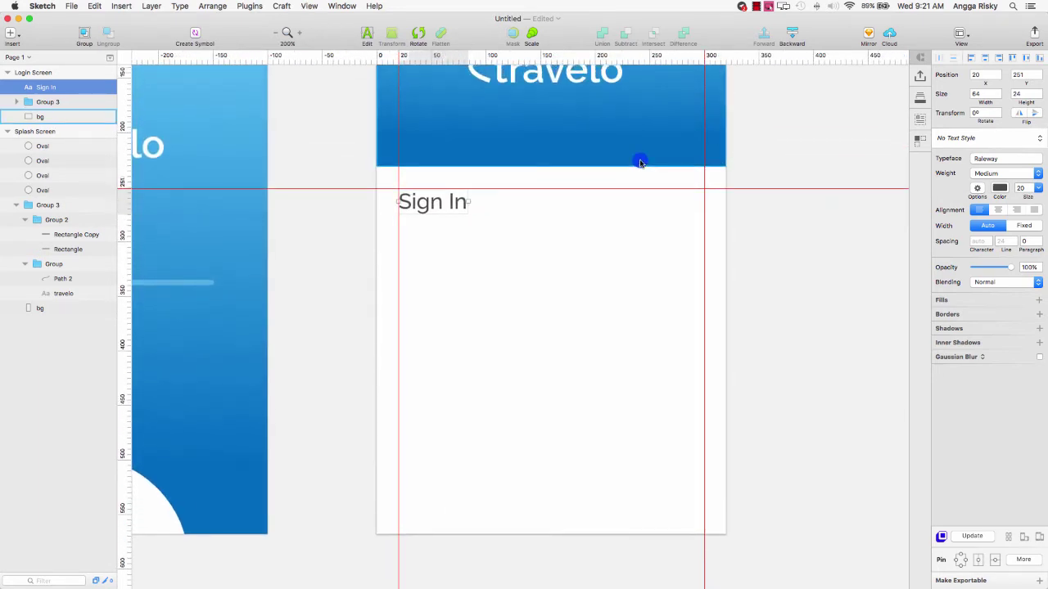
left_click(13, 35)
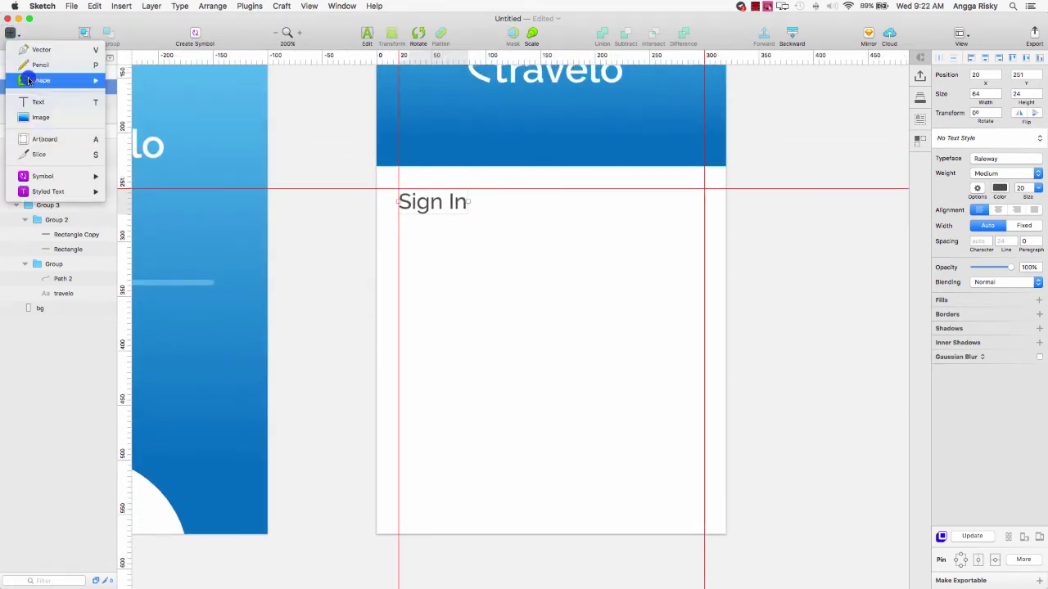
mouse_move(42, 81)
left_click(135, 141)
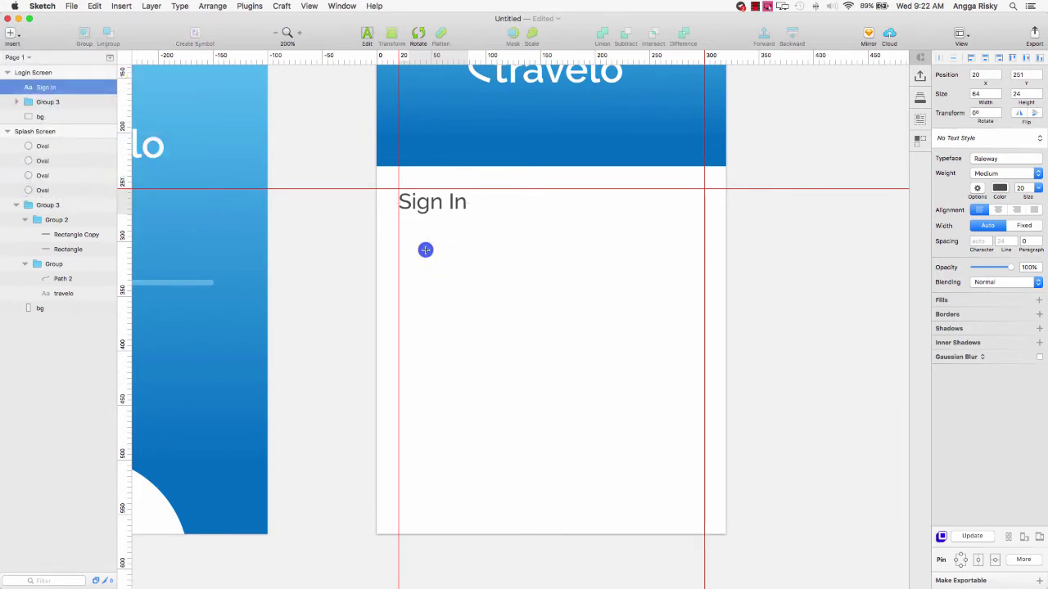
left_click_drag(403, 191, 704, 232)
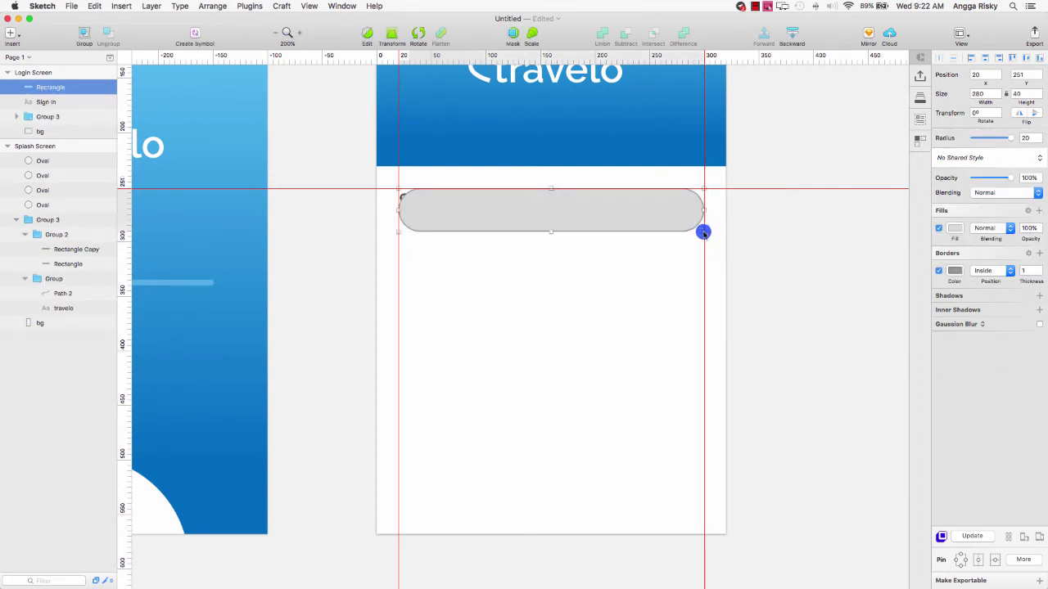
- Turn off the rounded rectangle's fill and set its border colour to #E0E0E0
left_click(939, 229)
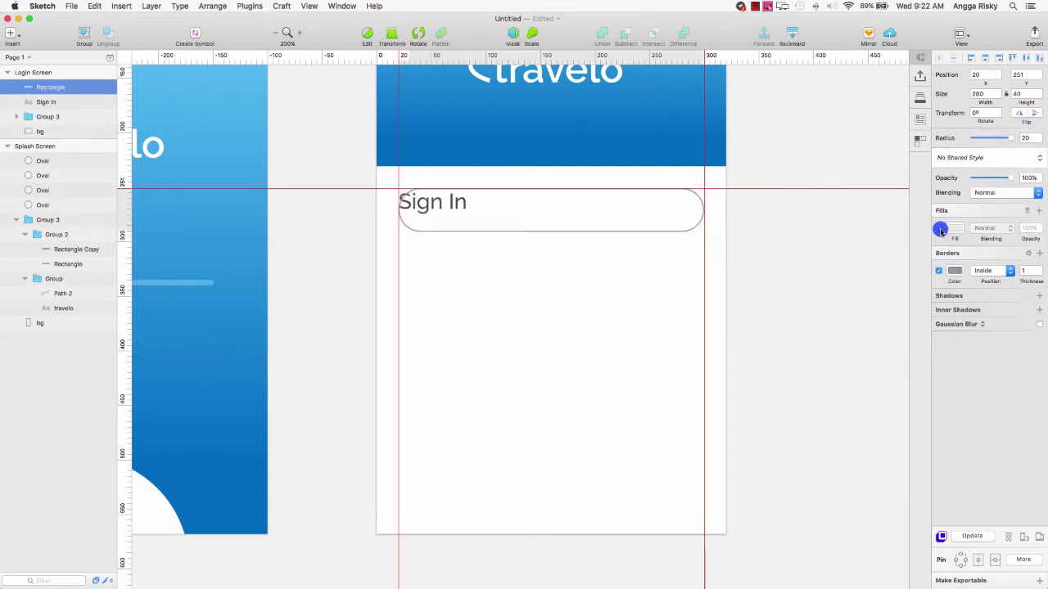
left_click(955, 272)
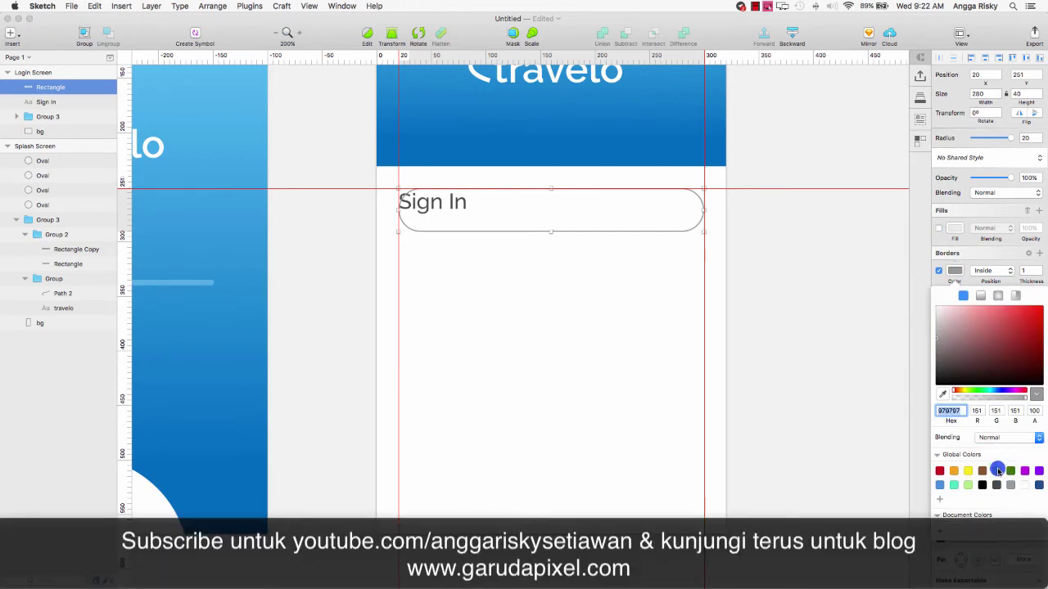
type("e0e0e0")
key("Return")
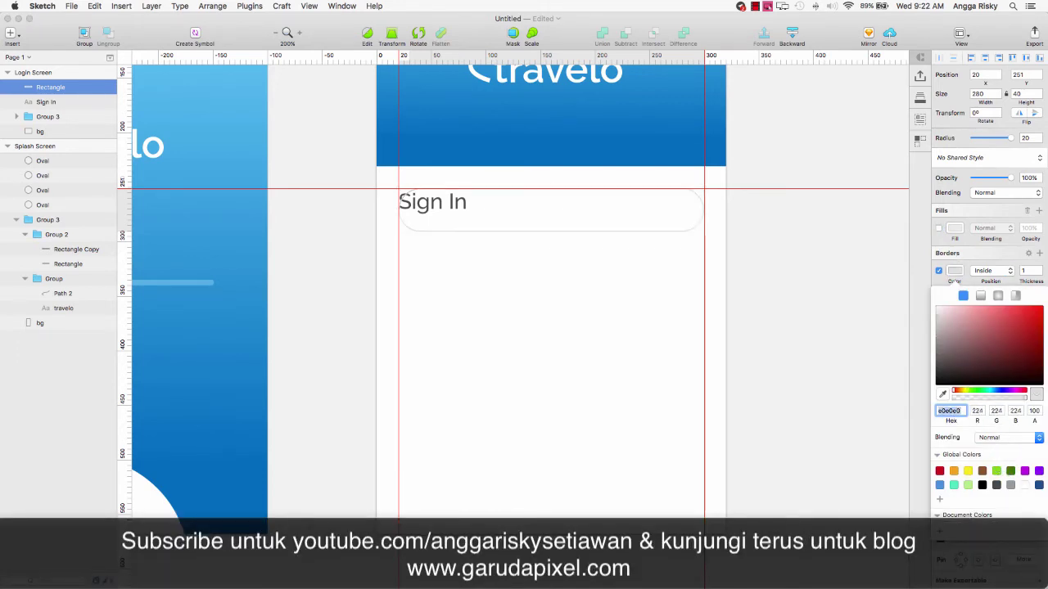
left_click(474, 117)
- Move the rounded rectangle down to Y 305, 30 px below the Sign In text
left_click(263, 33)
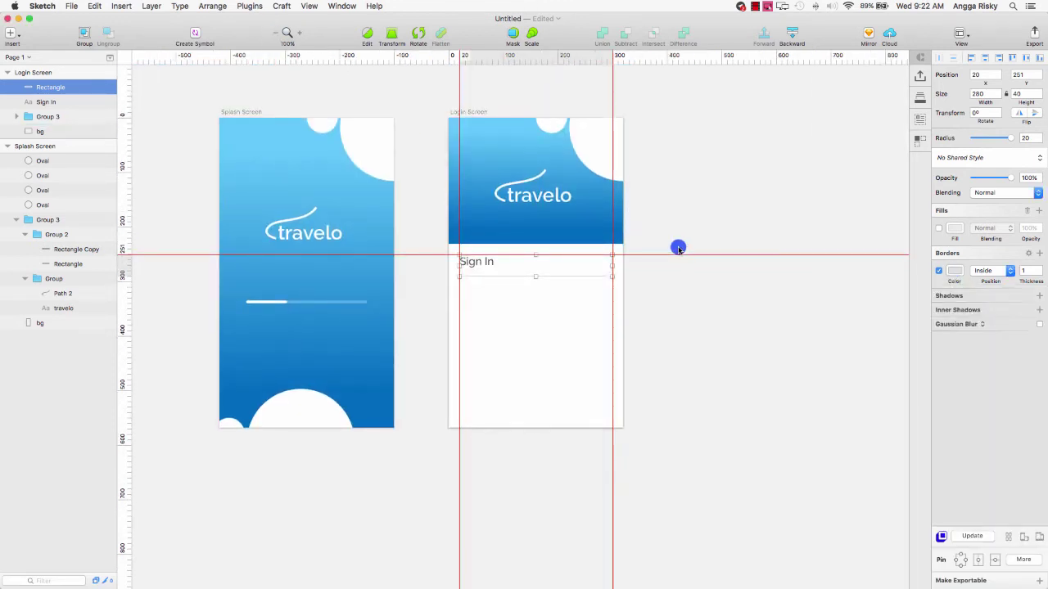
key("shift+Down")
key("shift+Down")
key("shift+Down")
key("Down")
key("Down")
key("Down")
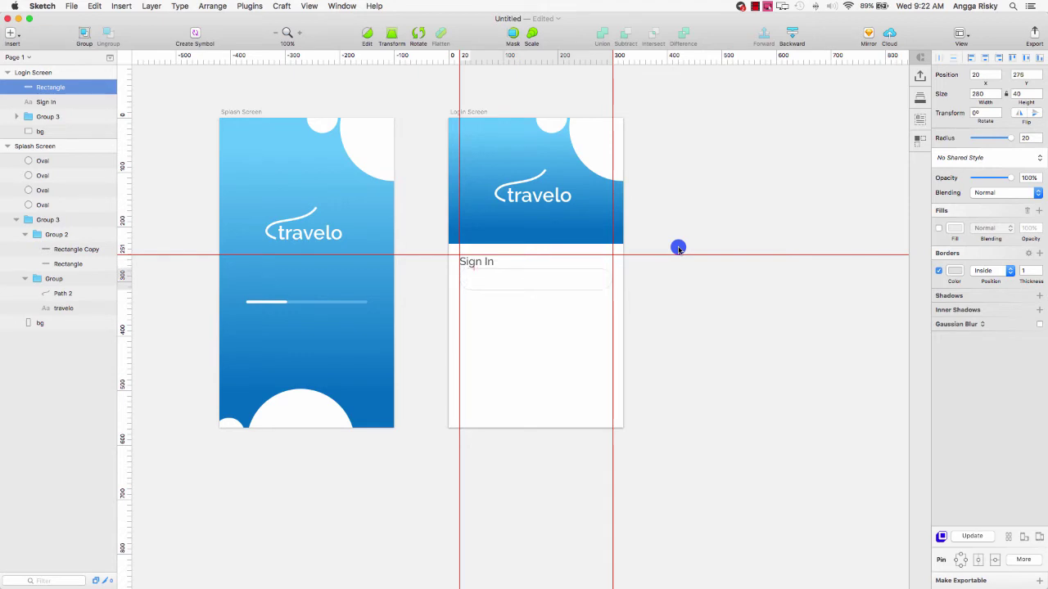
key("shift+Down")
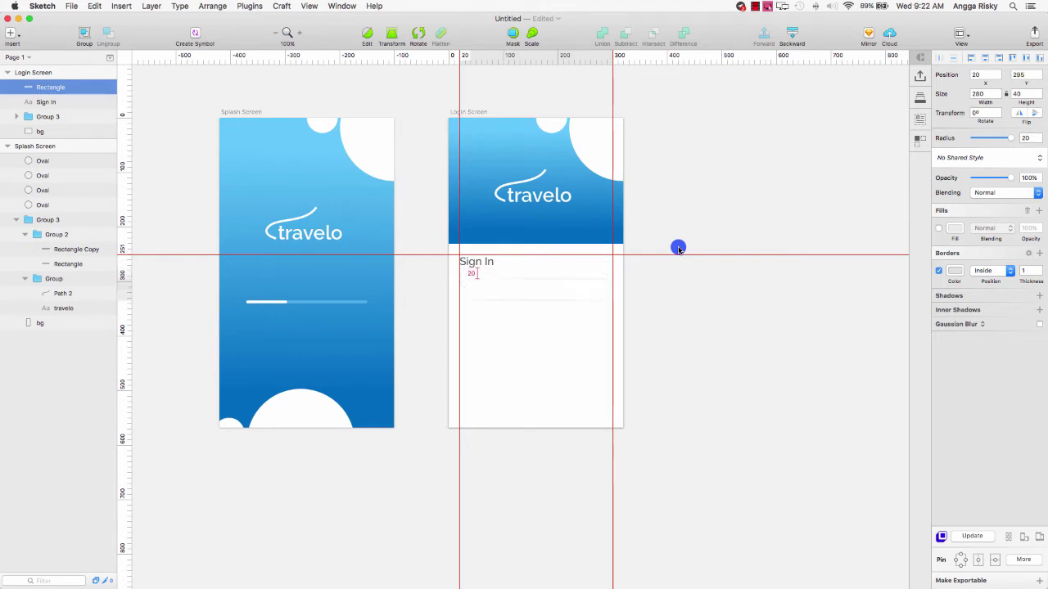
key("shift+Down")
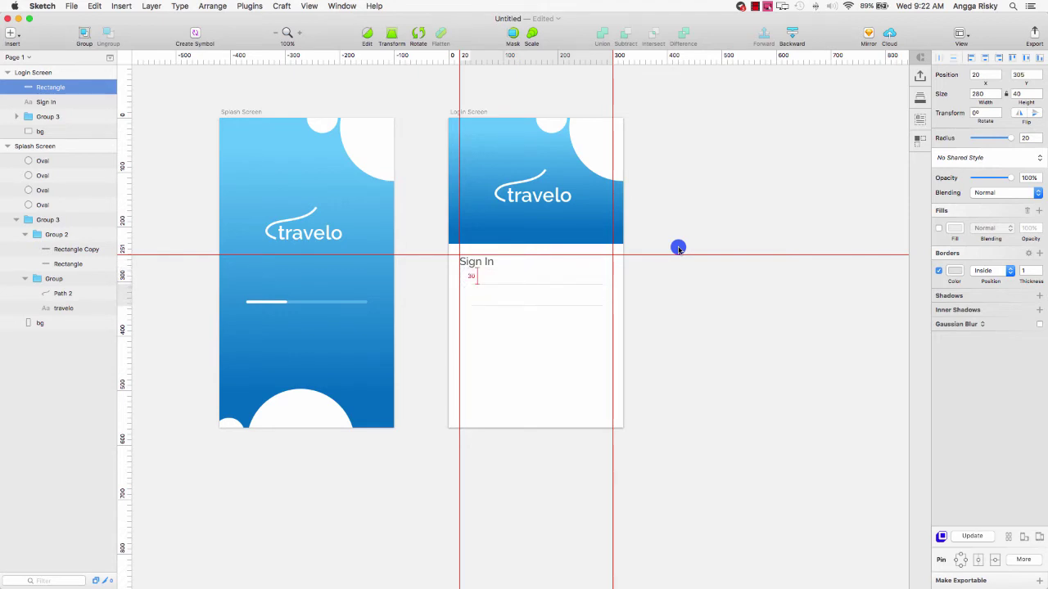
- Duplicate the Sign In text, bring the copy above the rectangle layer and place it inside the rounded field at X 41, Y 311
key("super+plus")
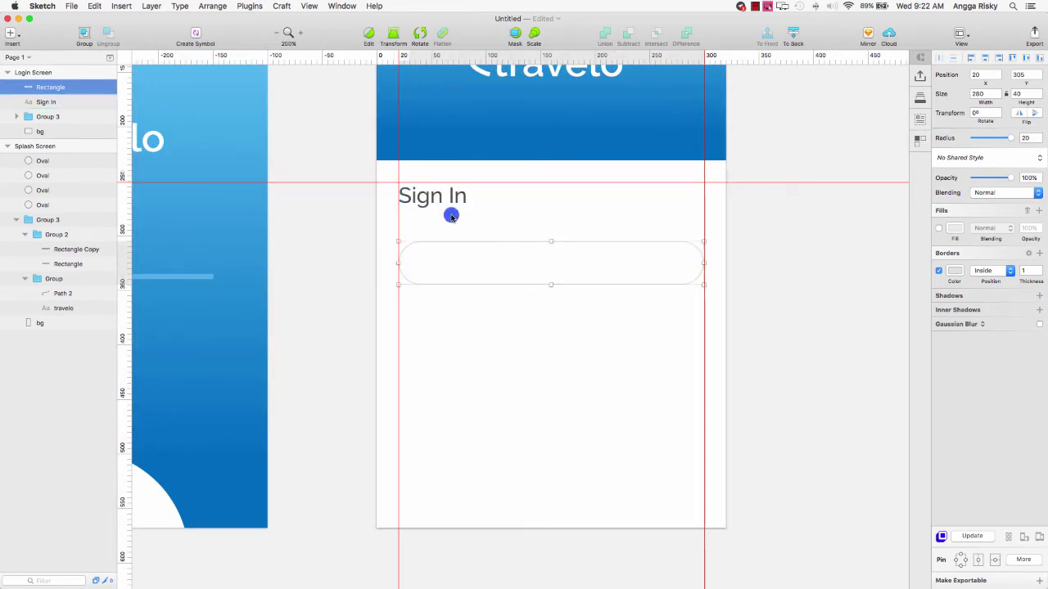
left_click(437, 201)
right_click(436, 202)
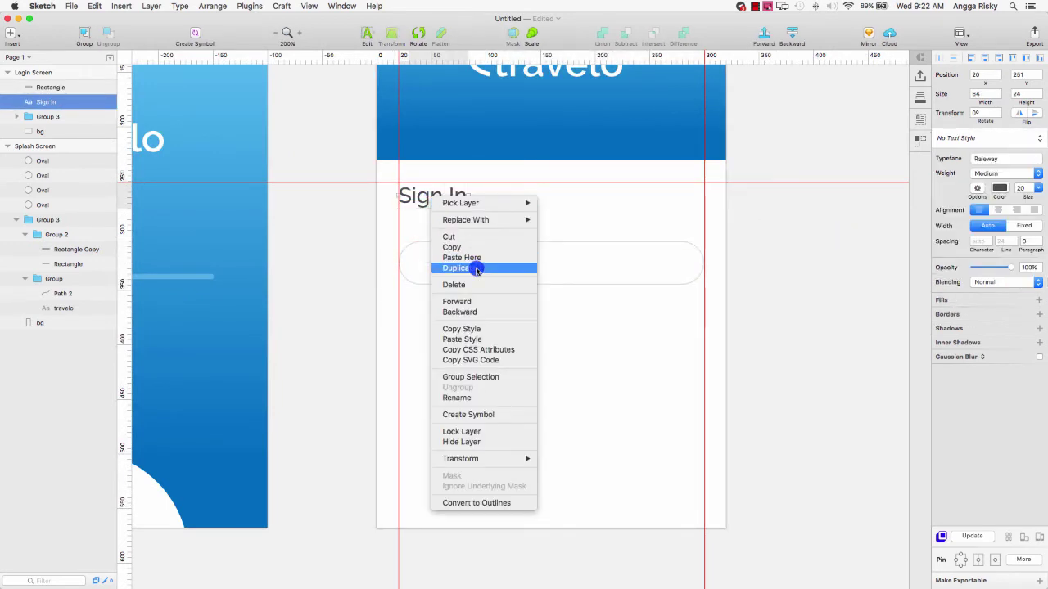
left_click(388, 203)
left_click_drag(51, 102, 48, 83)
left_click_drag(406, 198, 430, 265)
- Set the copied text to Regular weight and font size 14
left_click(1001, 172)
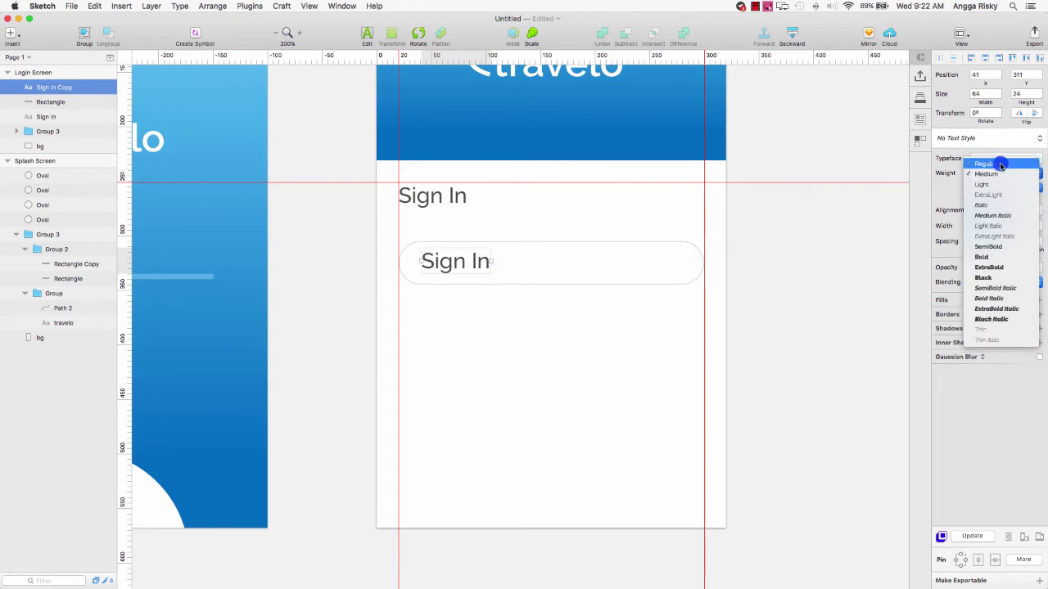
left_click(994, 169)
left_click(1021, 187)
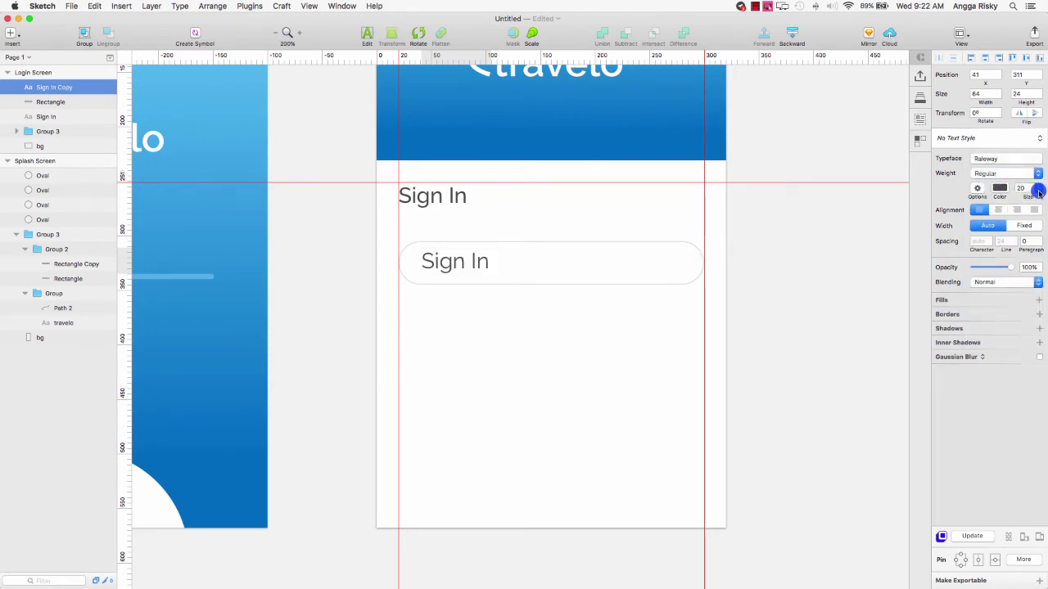
left_click(1037, 191)
left_click(1023, 245)
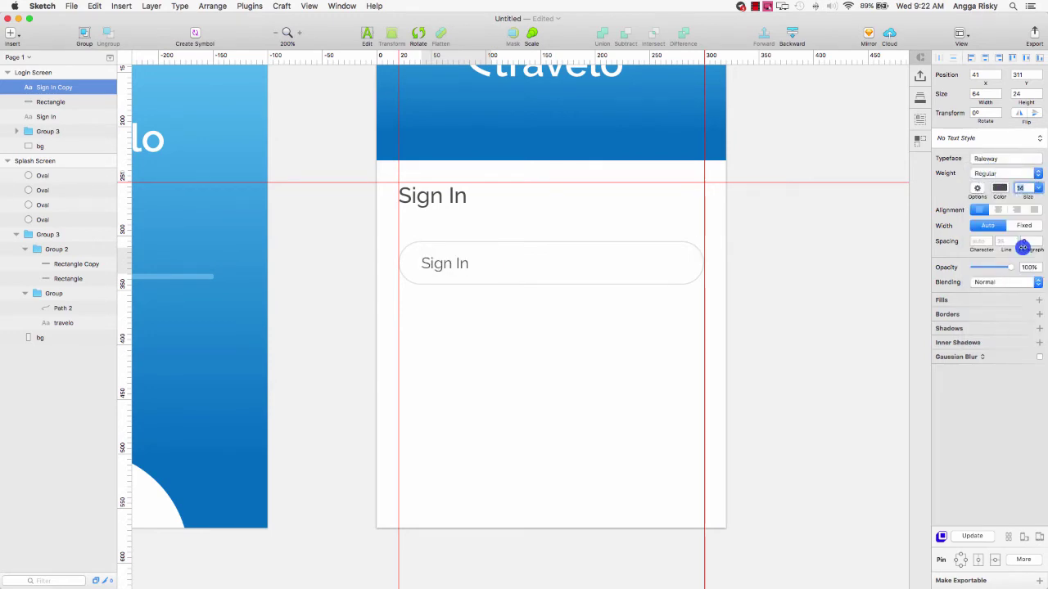
- Replace the copied text with "Username" and position it at X 38, Y 317 in the field
left_click(450, 268)
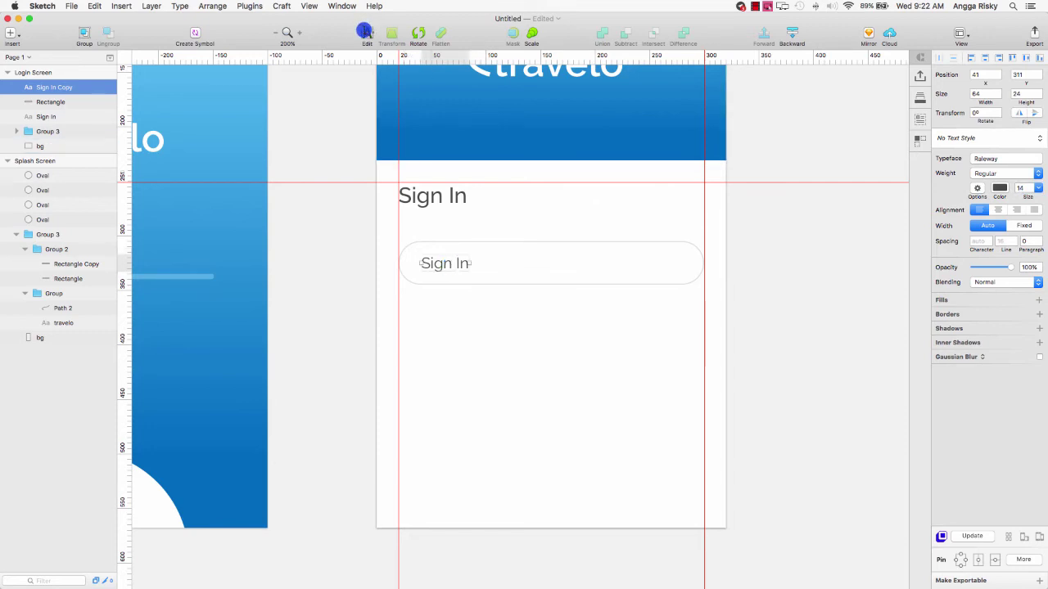
left_click(364, 31)
type("Use")
type("rname")
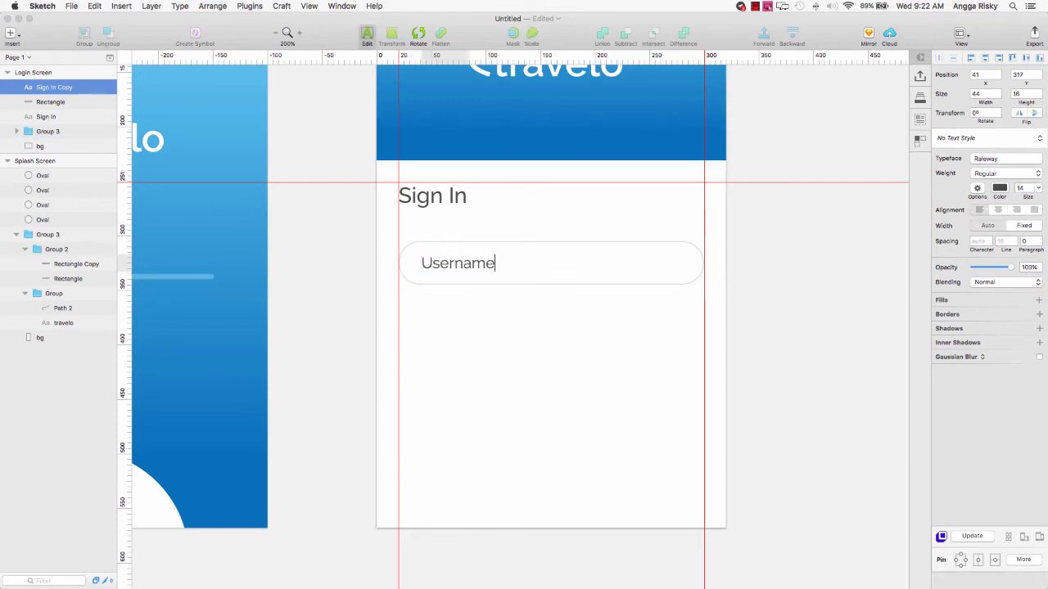
left_click(458, 248)
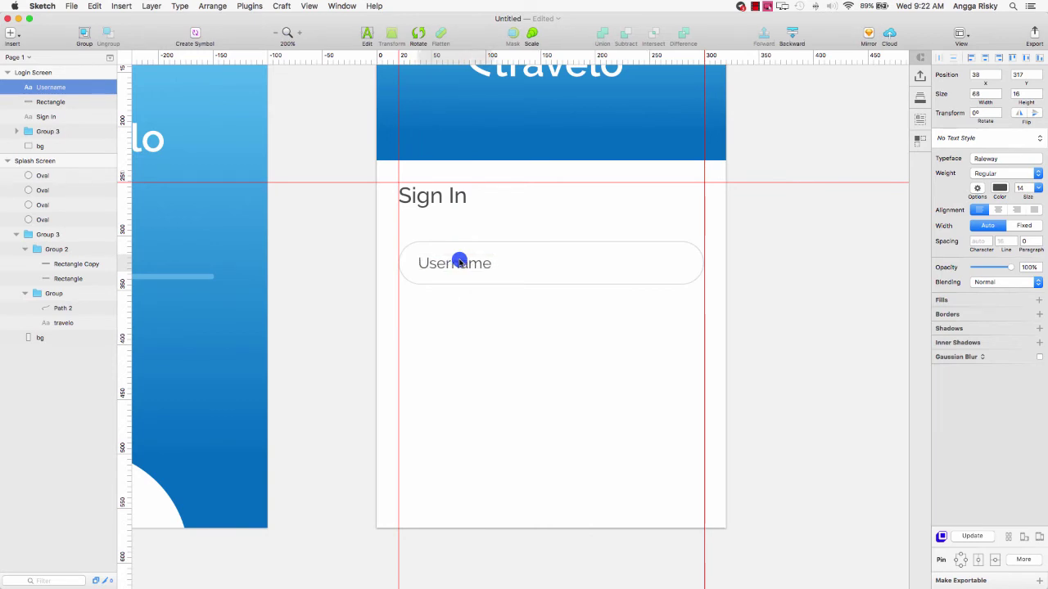
- Change the Username text colour to the mid-gray global colour #9B9B9B
left_click(999, 189)
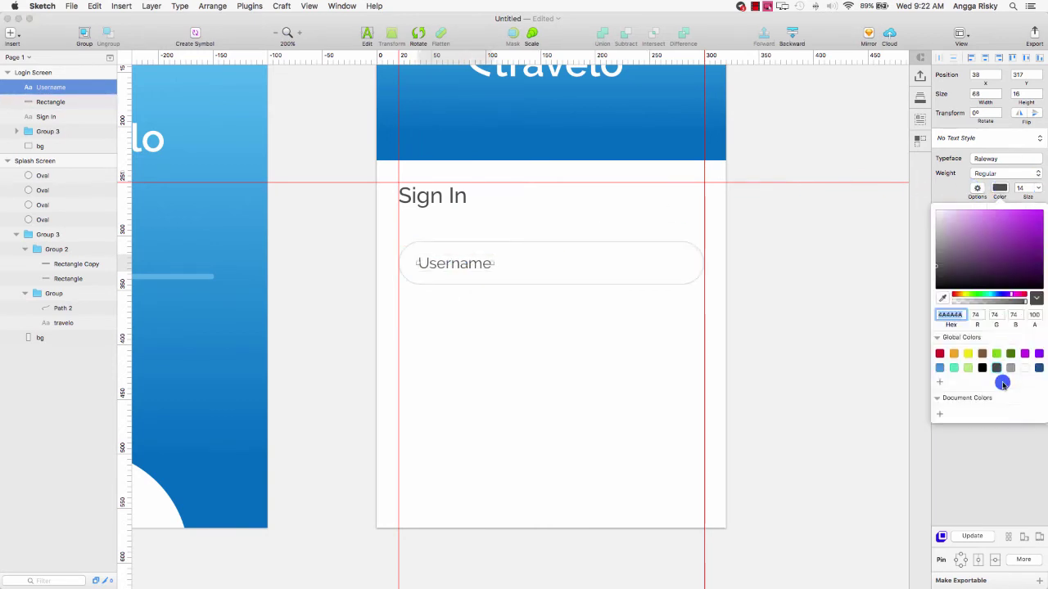
left_click(1011, 369)
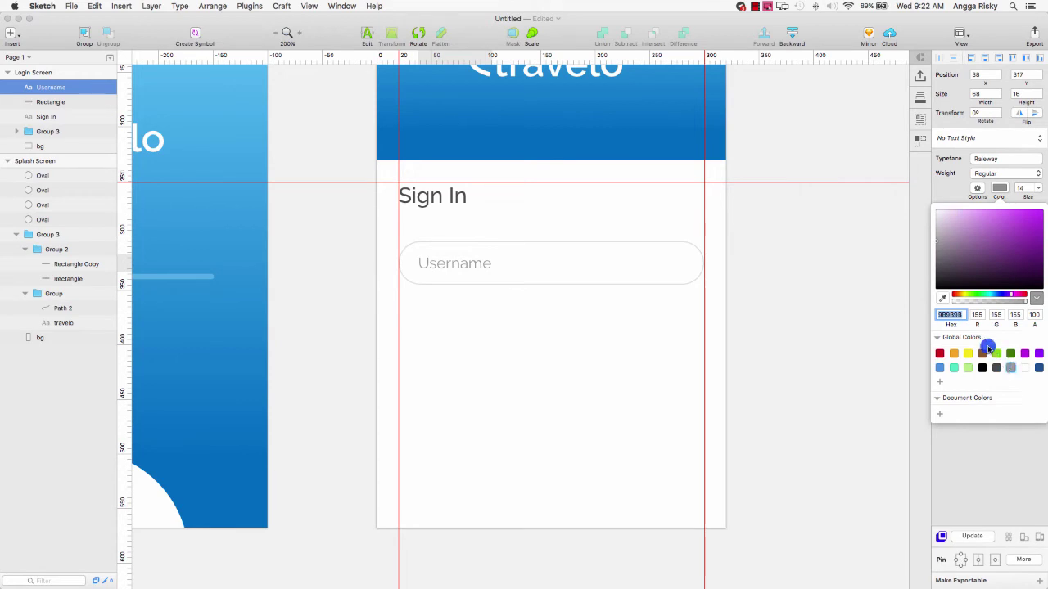
left_click(942, 315)
left_click(831, 224)
left_click(832, 226)
- Duplicate the Username text together with its rounded rectangle
key("super+0")
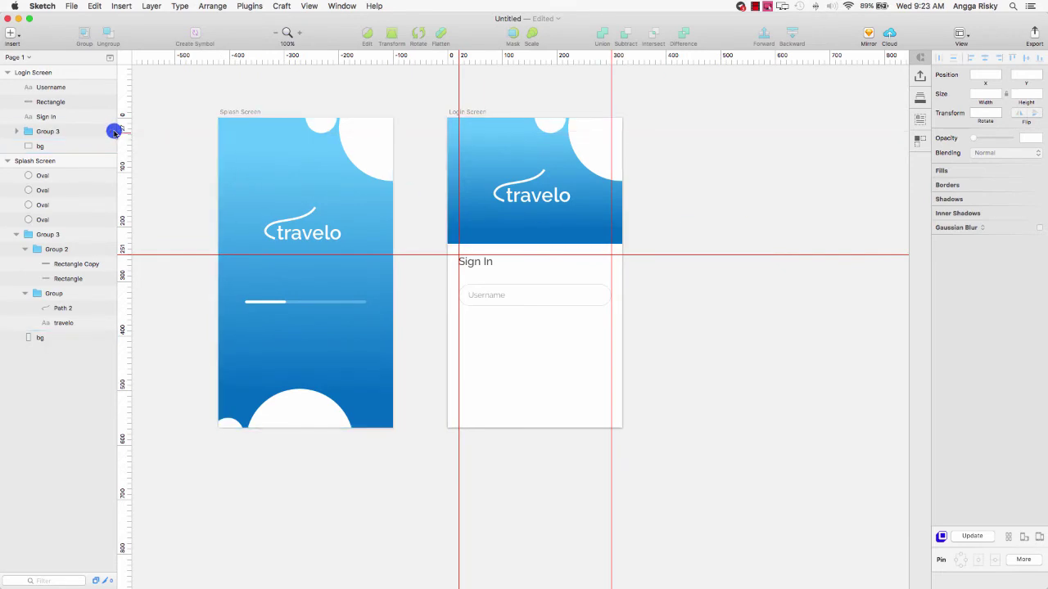
left_click(65, 87)
left_click(66, 102, "shift")
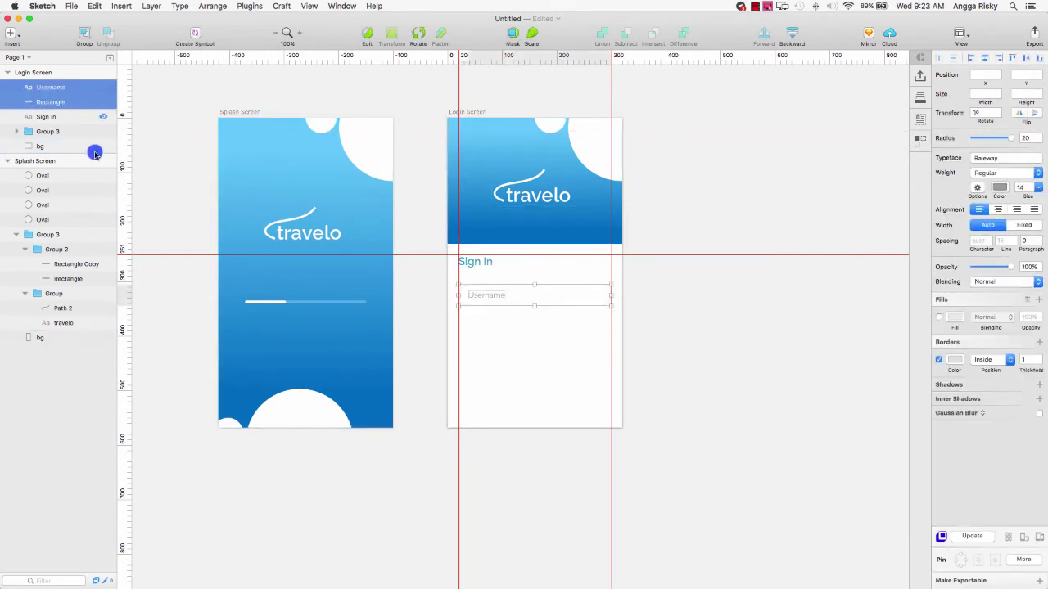
right_click(71, 101)
left_click(105, 154)
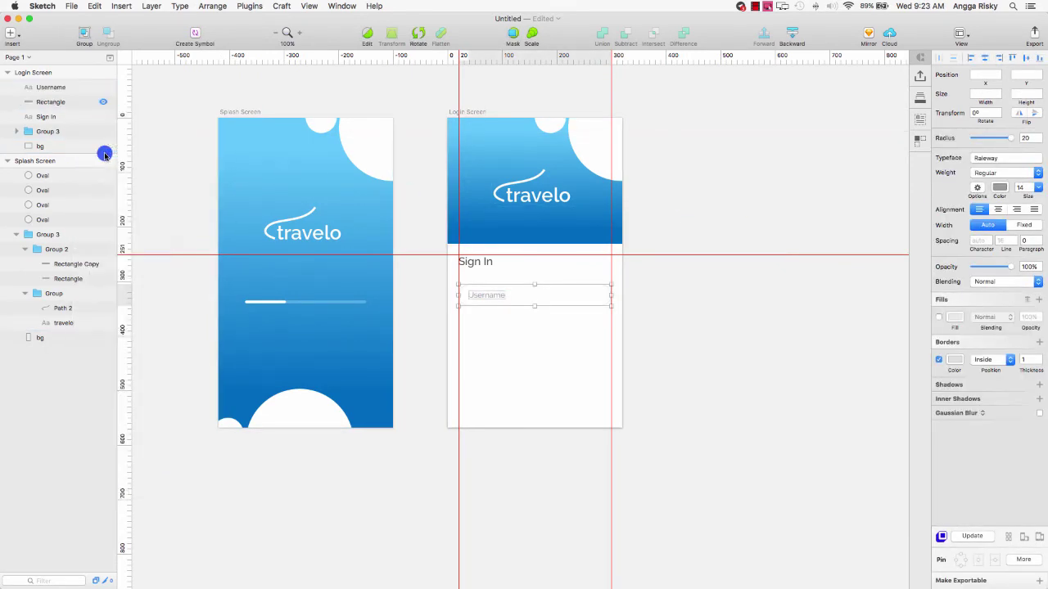
- Move the duplicated text and rectangle 50 px down below the first field, and check the spacing around them
key("shift+Down")
key("shift+Down")
key("shift+Down")
key("shift+Down")
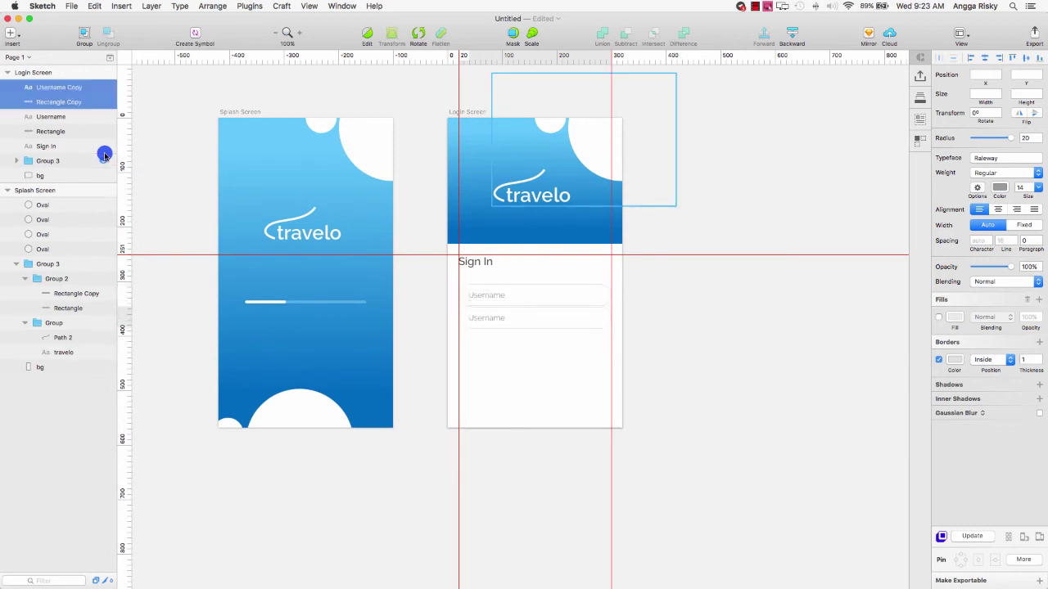
key("shift+Down")
key("shift+Down")
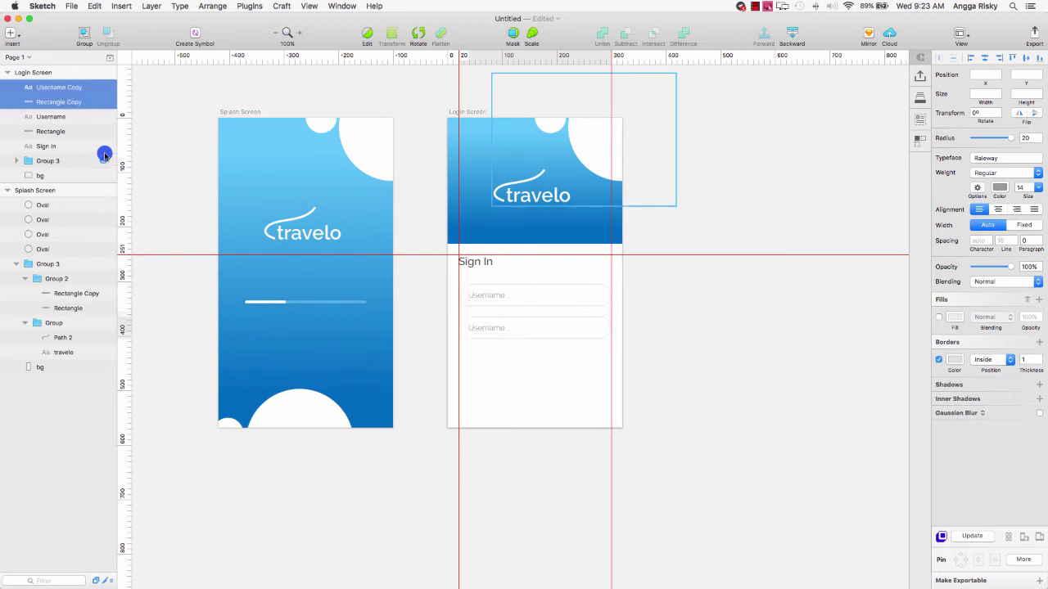
key("shift+Up")
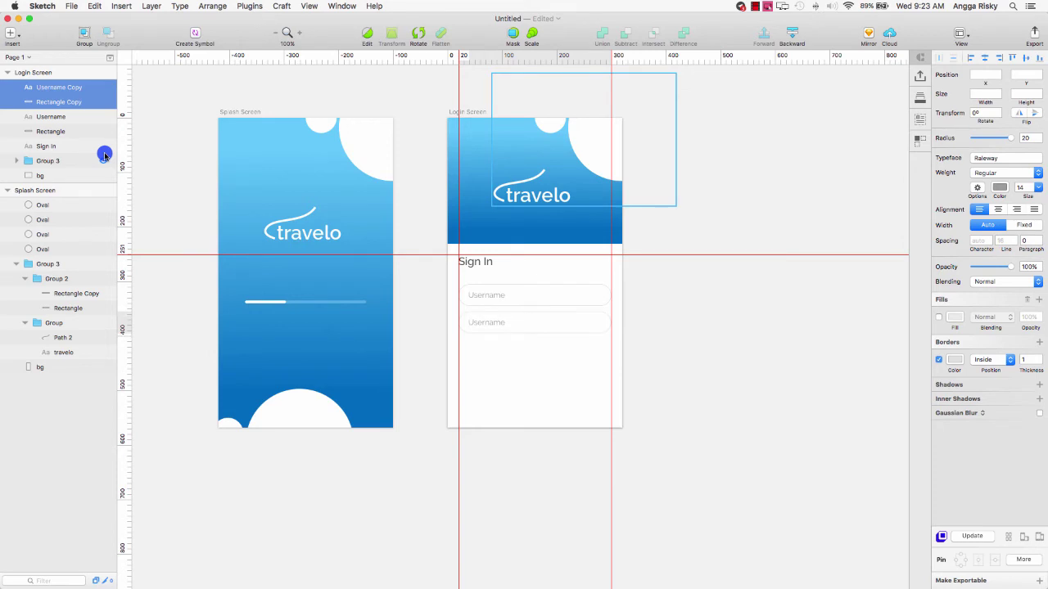
key("alt")
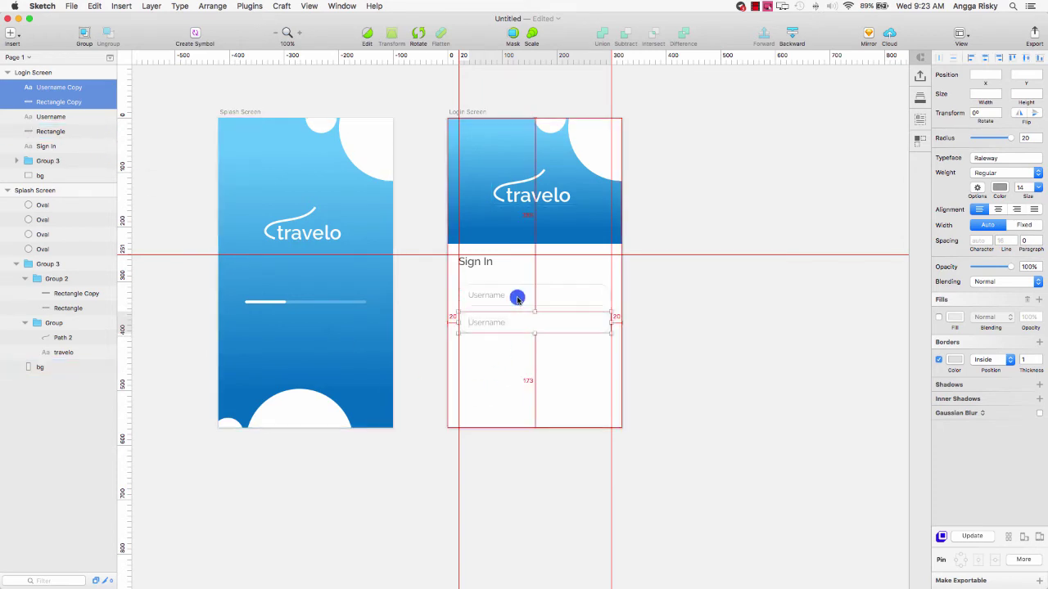
- Replace the text in the duplicated lower input field with "Password"
key("super+plus")
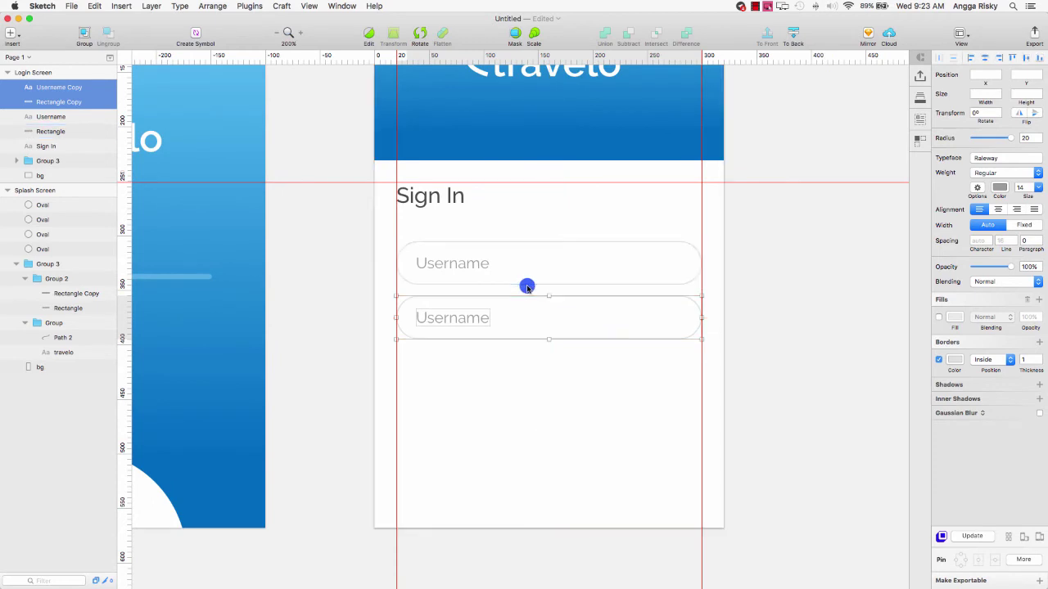
left_click(519, 402)
left_click(477, 330)
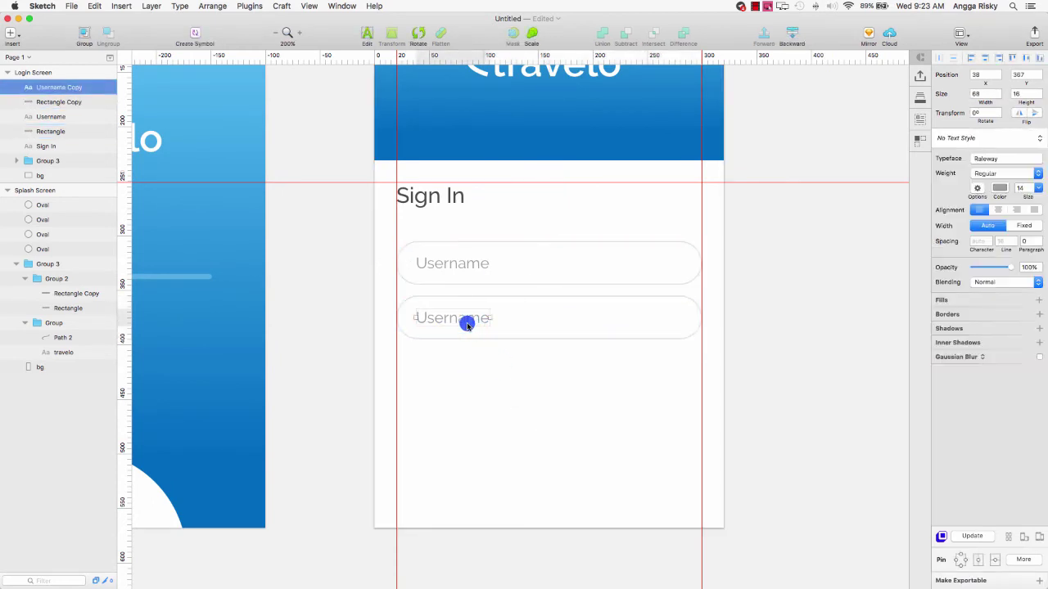
left_click(368, 33)
type("Password")
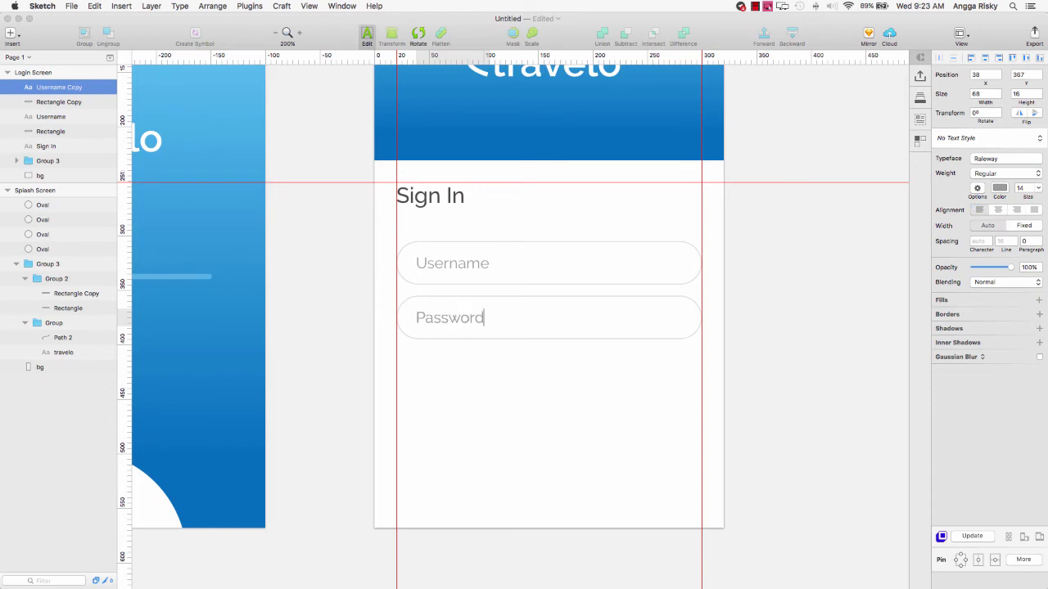
key("Escape")
scroll(786, 330, "down", 1)
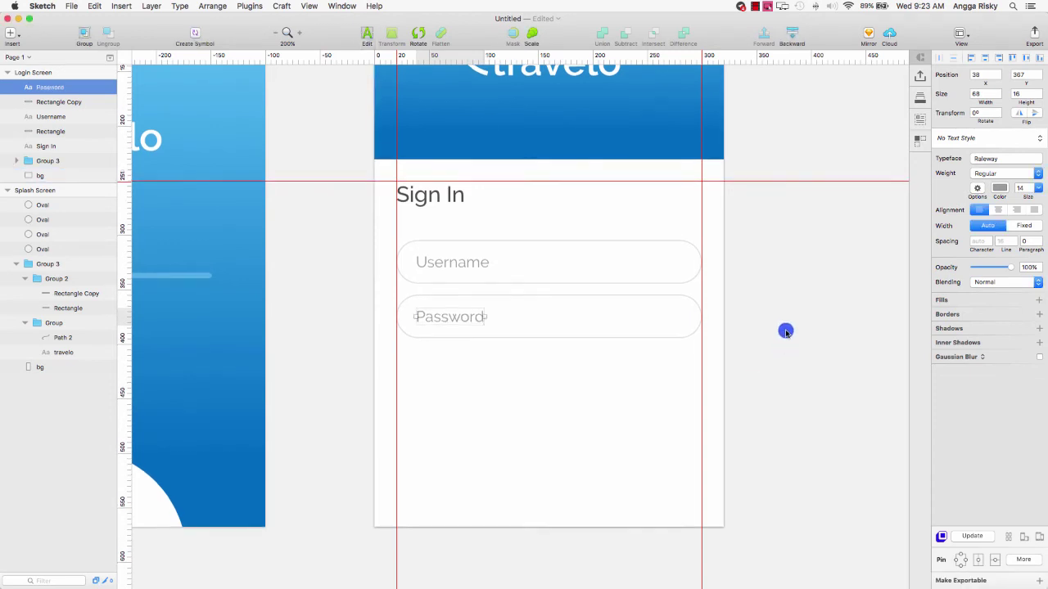
- Duplicate the Password text together with its rounded rectangle and move the copies 70 px below the originals
left_click(76, 106, "shift")
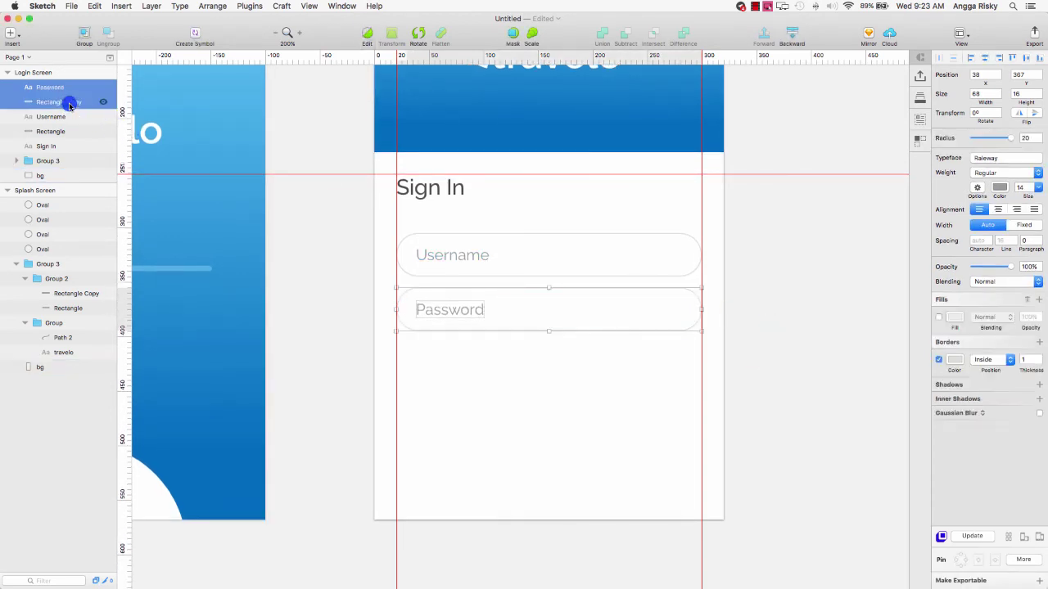
right_click(74, 106)
left_click(103, 159)
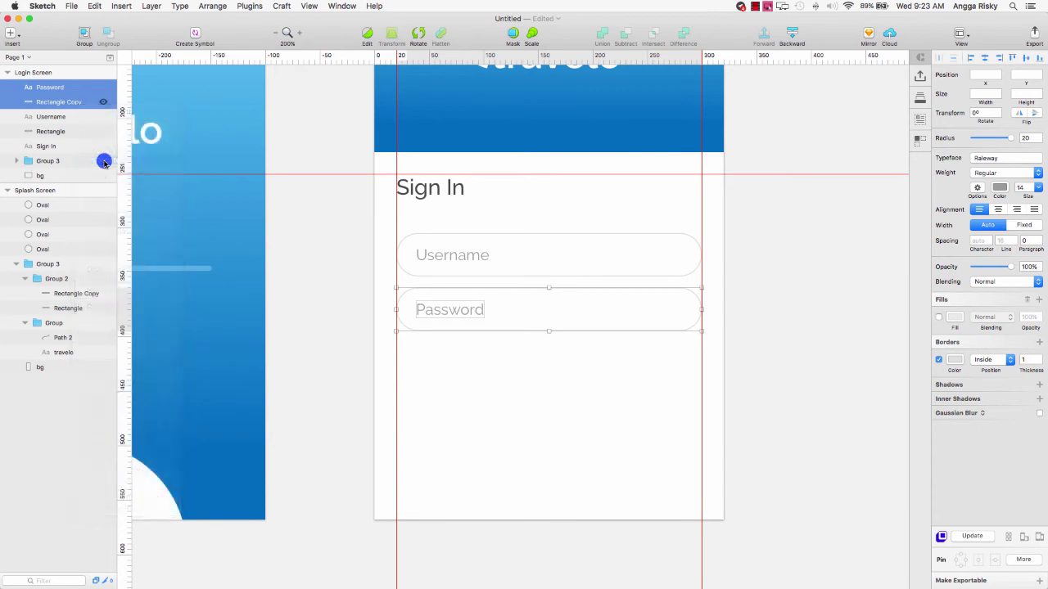
key("shift+Down")
key("shift+Down")
key("shift+Down")
key("shift+Down")
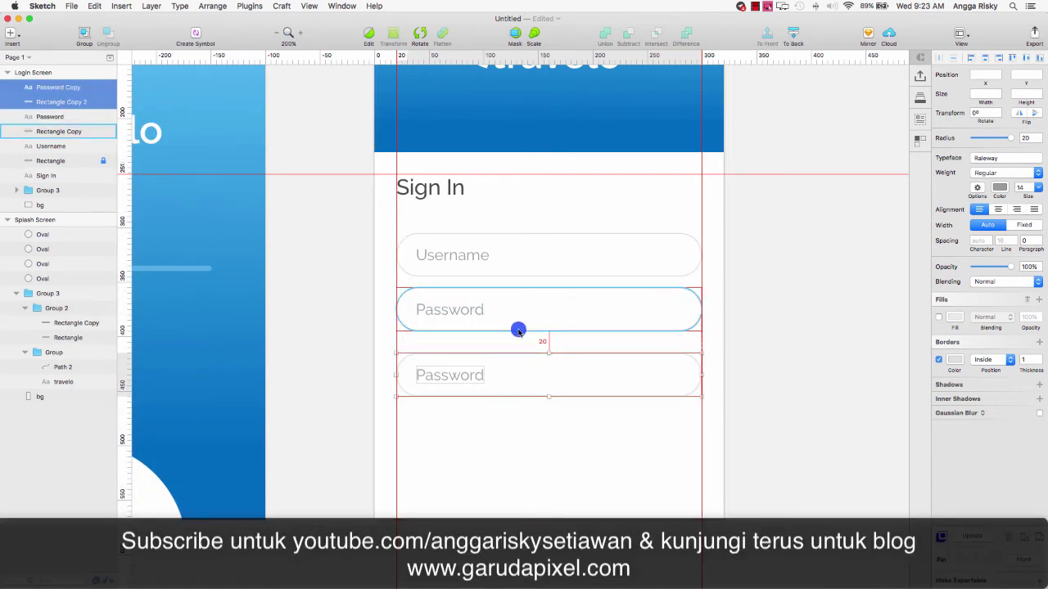
key("shift+Down")
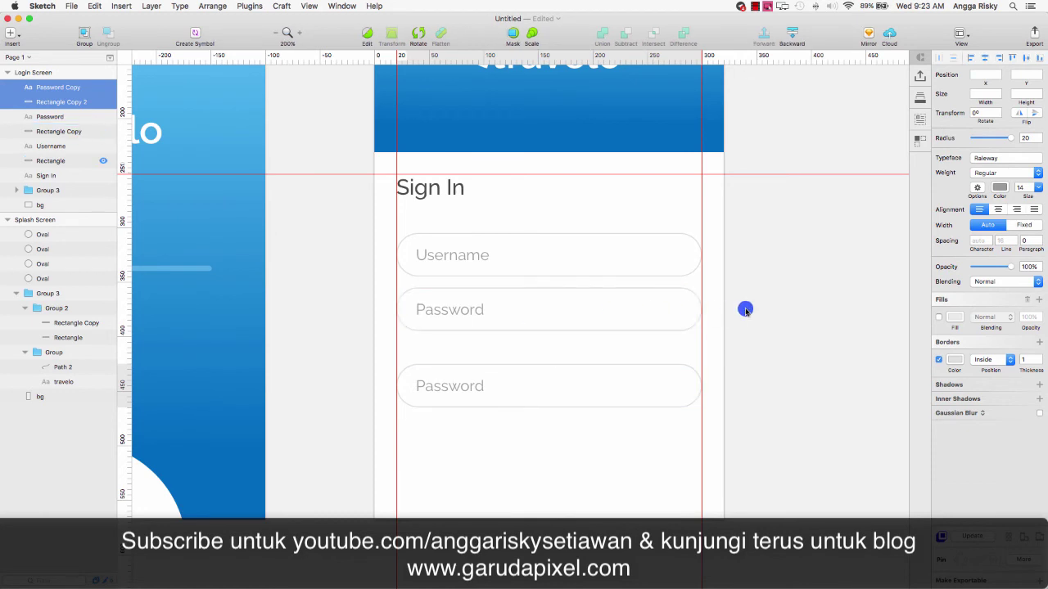
- Enable a fill on the lowest rounded rectangle and try the light-to-dark blue global gradient as a linear gradient
left_click(105, 86, "super")
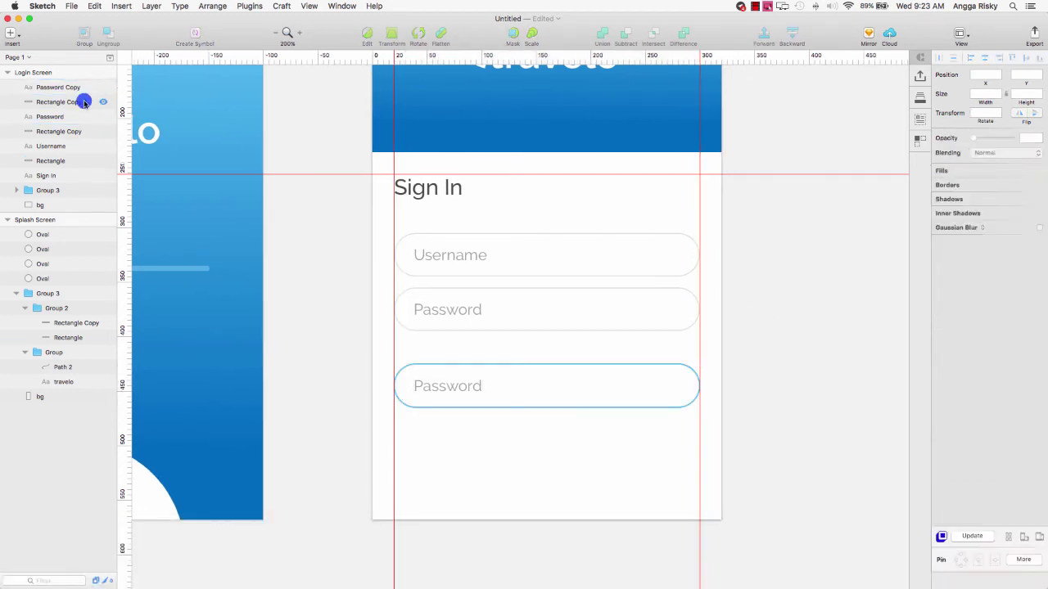
left_click(939, 234)
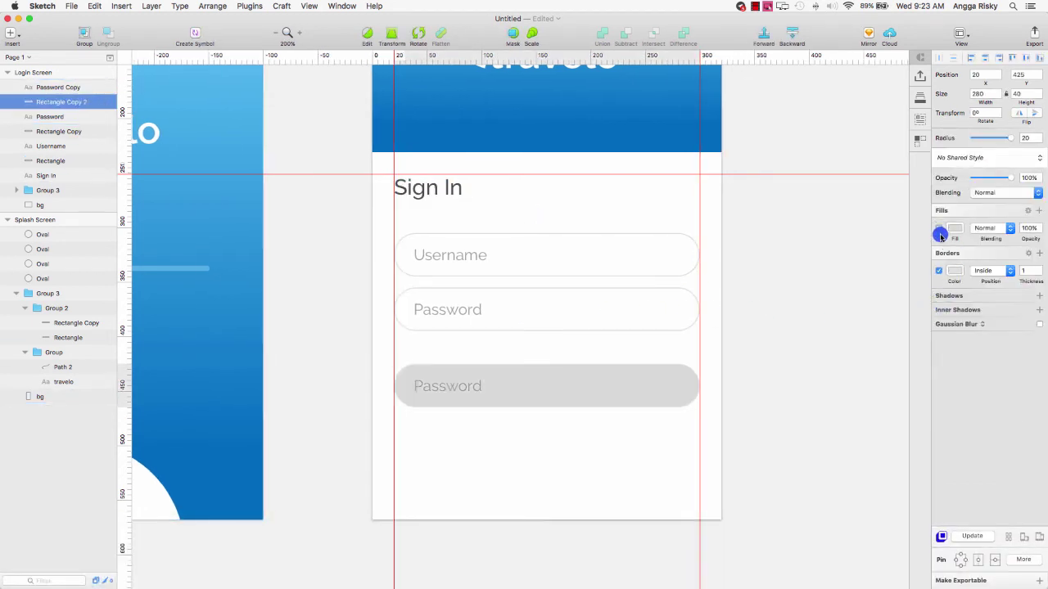
left_click(955, 230)
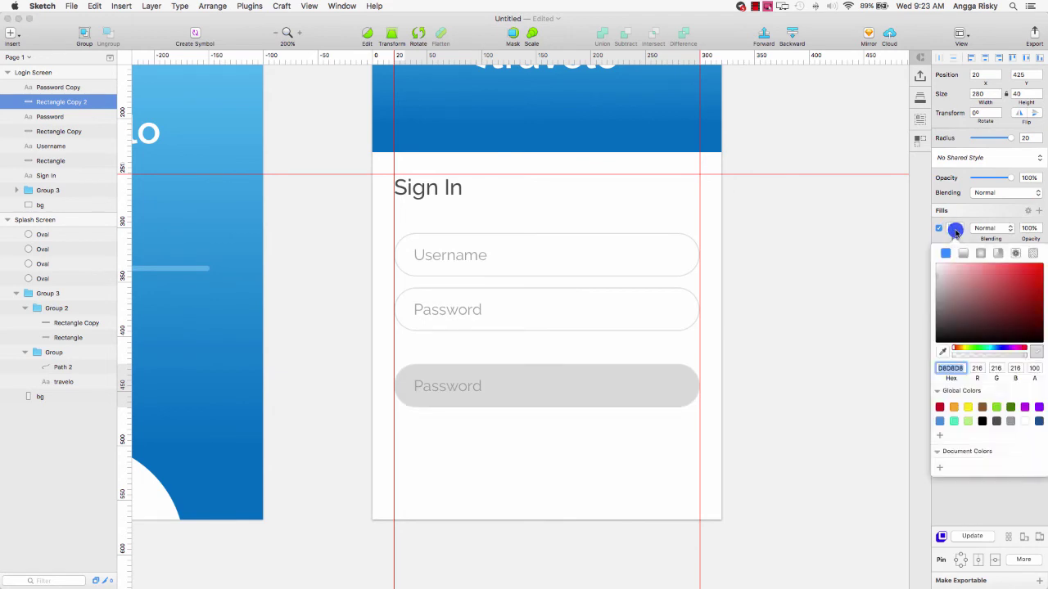
left_click(963, 253)
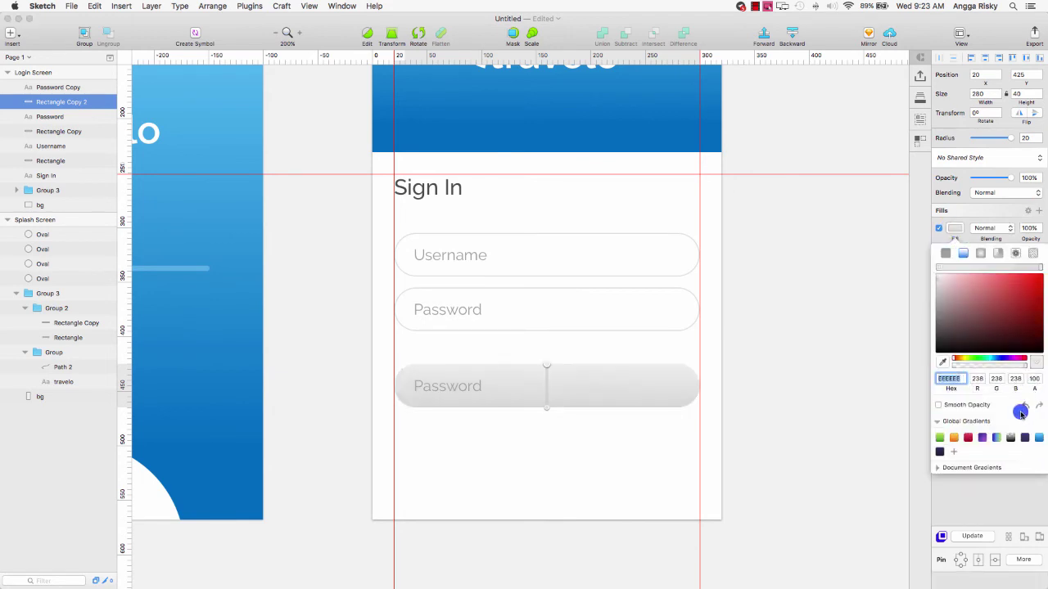
left_click(1036, 439)
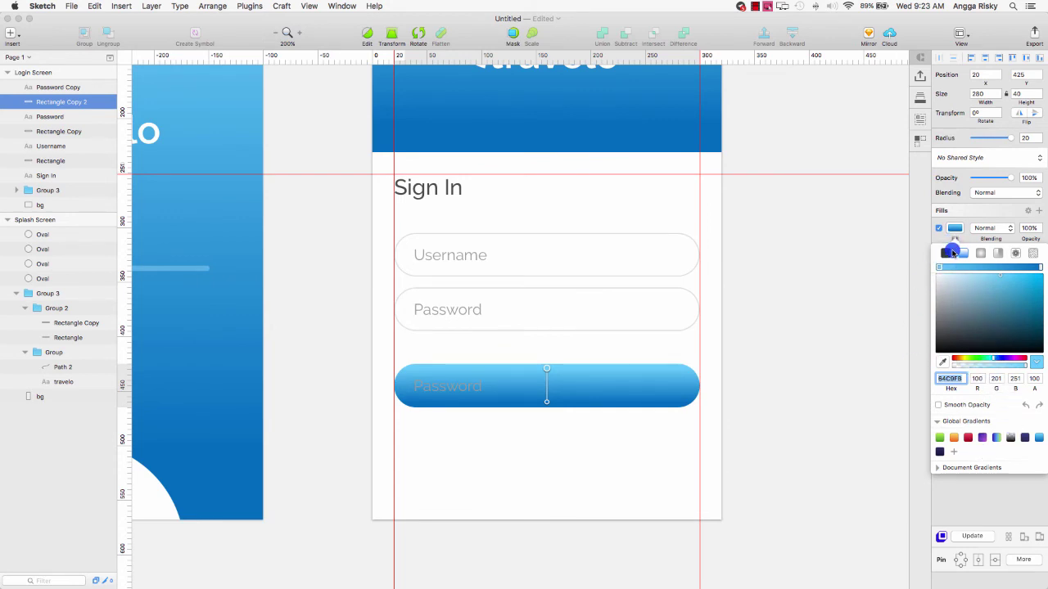
- Give the lowest rectangle a borderless solid fill, sampling #006CC0 from the header and lightening it to a brighter blue
left_click(948, 253)
left_click(948, 354)
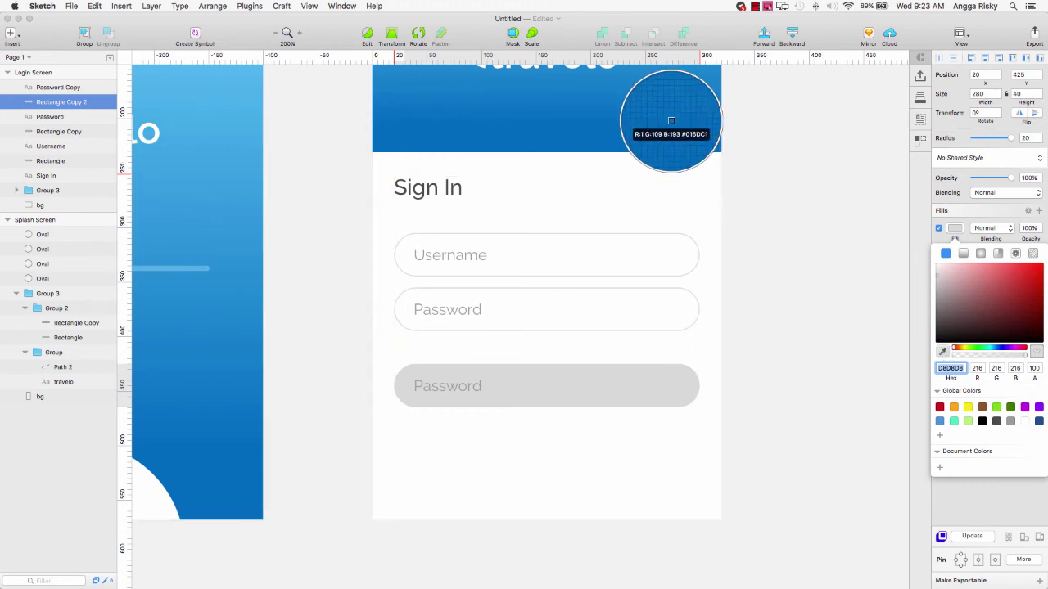
left_click(642, 124)
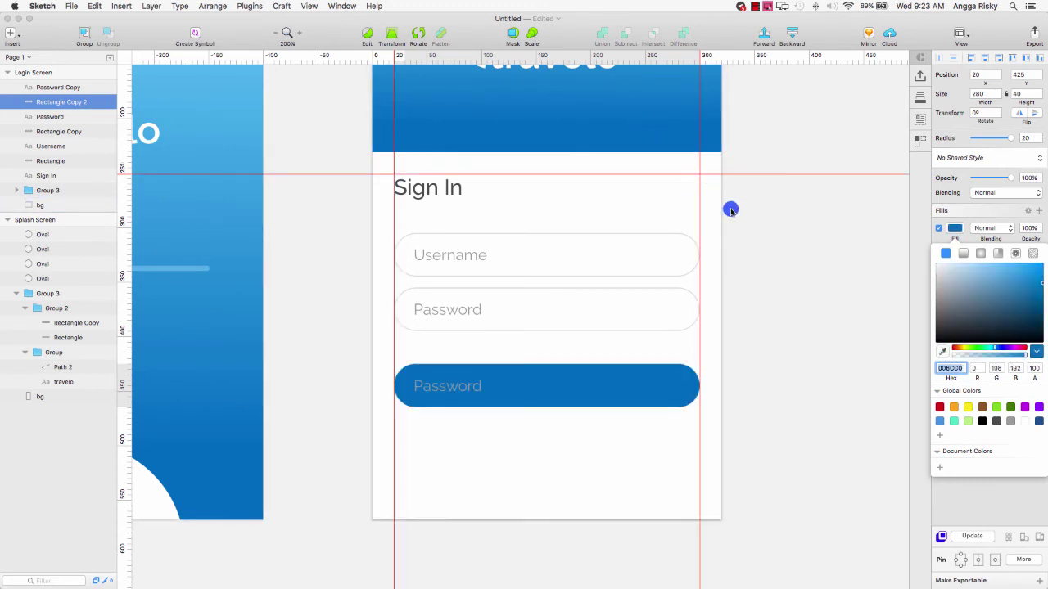
left_click(939, 382)
left_click_drag(1040, 285, 1036, 270)
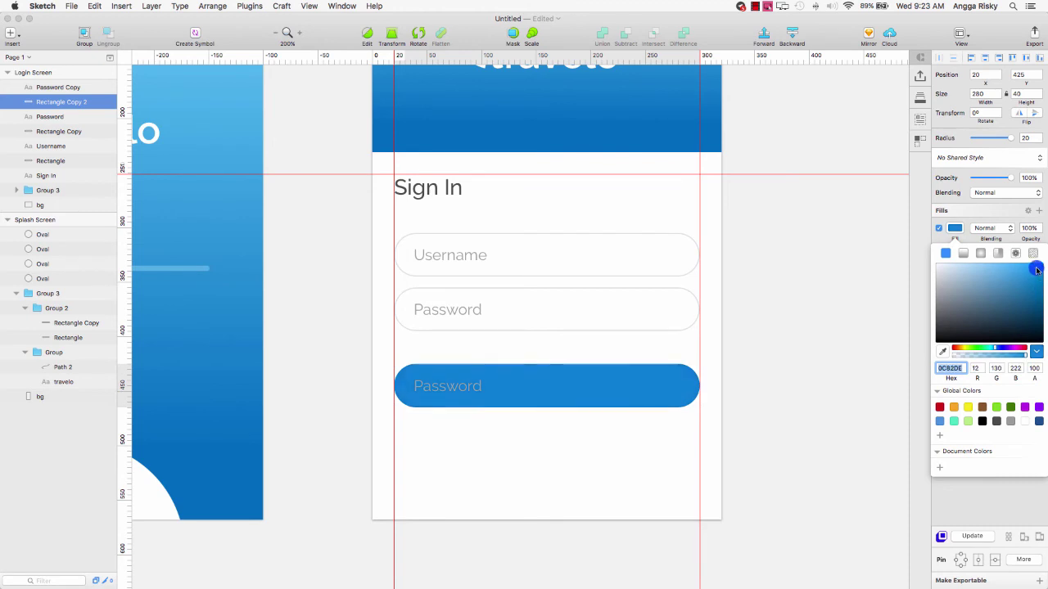
left_click(955, 228)
- Replace the text on the blue rectangle with "Log In"
left_click(446, 387)
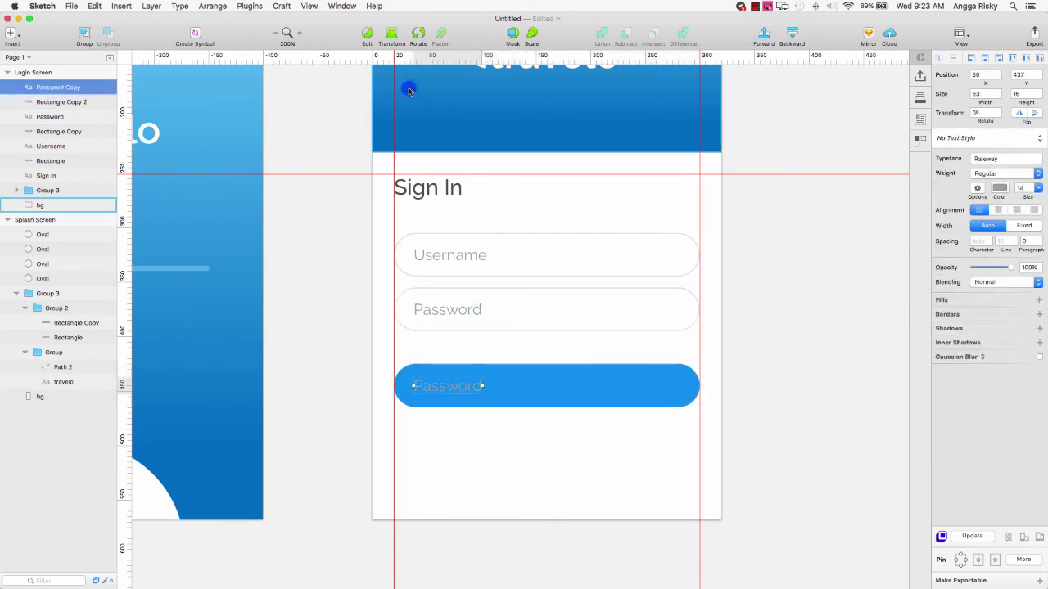
left_click(366, 34)
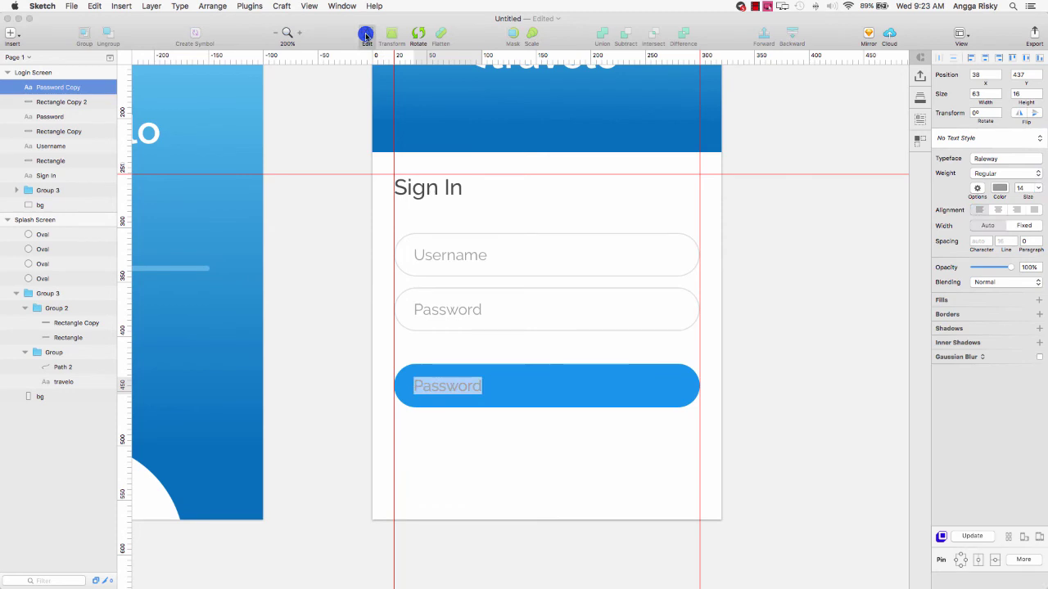
type("Log In")
key("Escape")
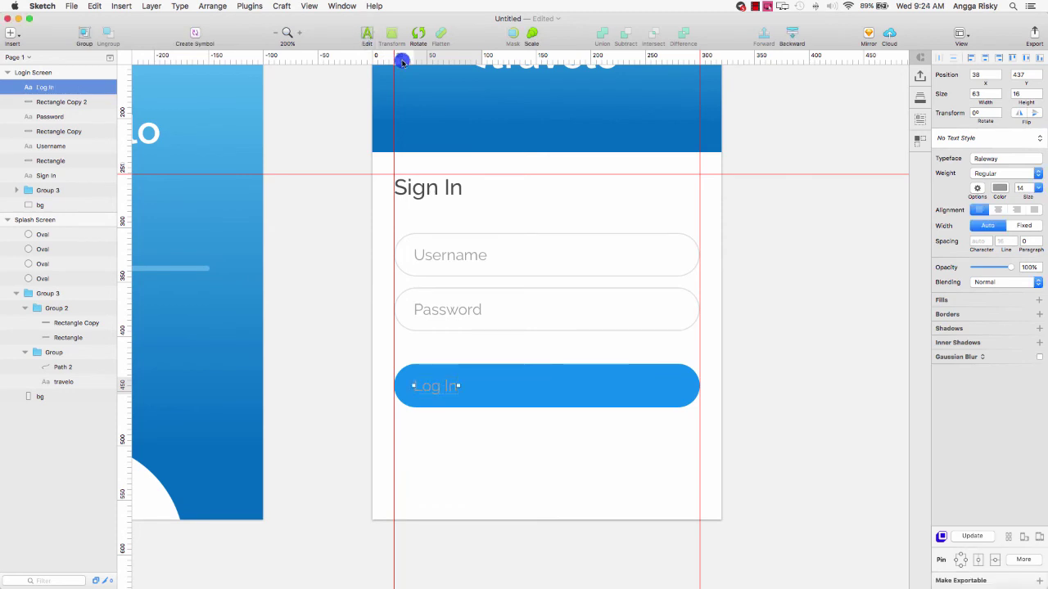
- Set the Log In text to Medium weight and white #FFFFFF
left_click(1006, 174)
left_click(999, 186)
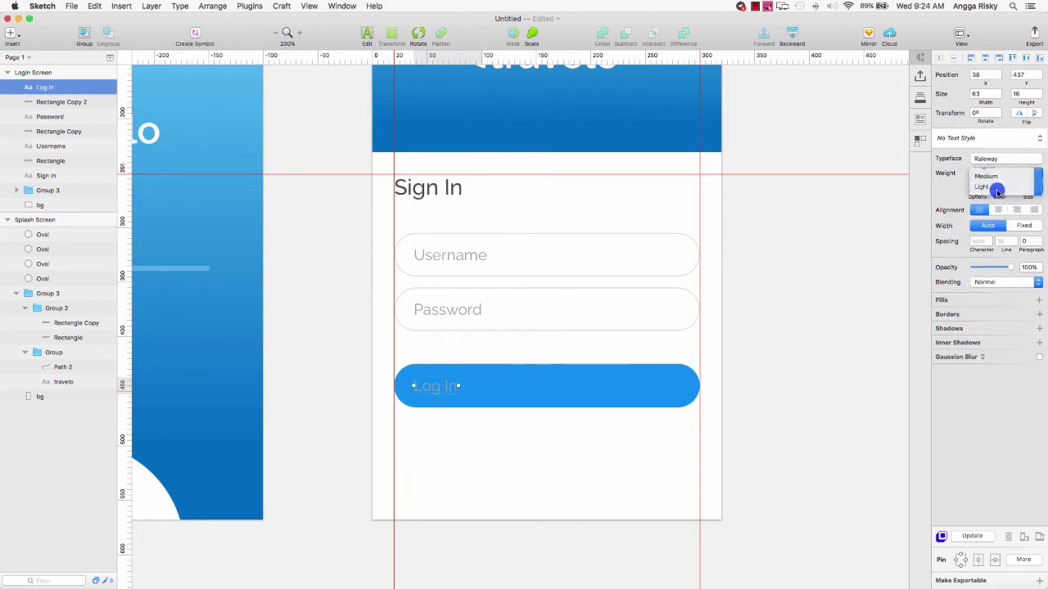
left_click(999, 188)
left_click_drag(958, 209, 910, 187)
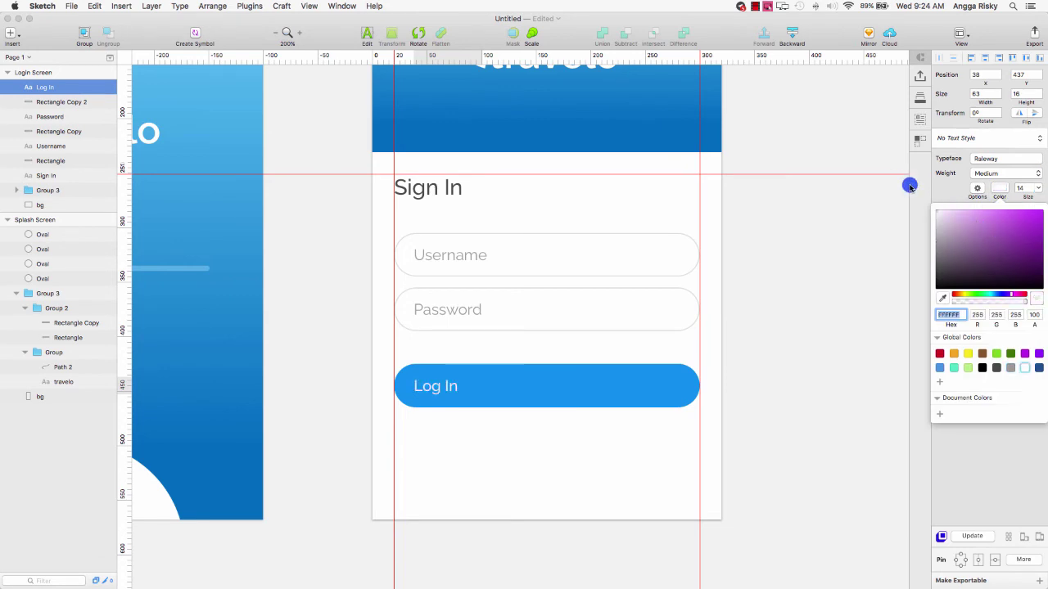
- Centre the Log In text horizontally on its blue rectangle
left_click(432, 386)
left_click(496, 383, "shift")
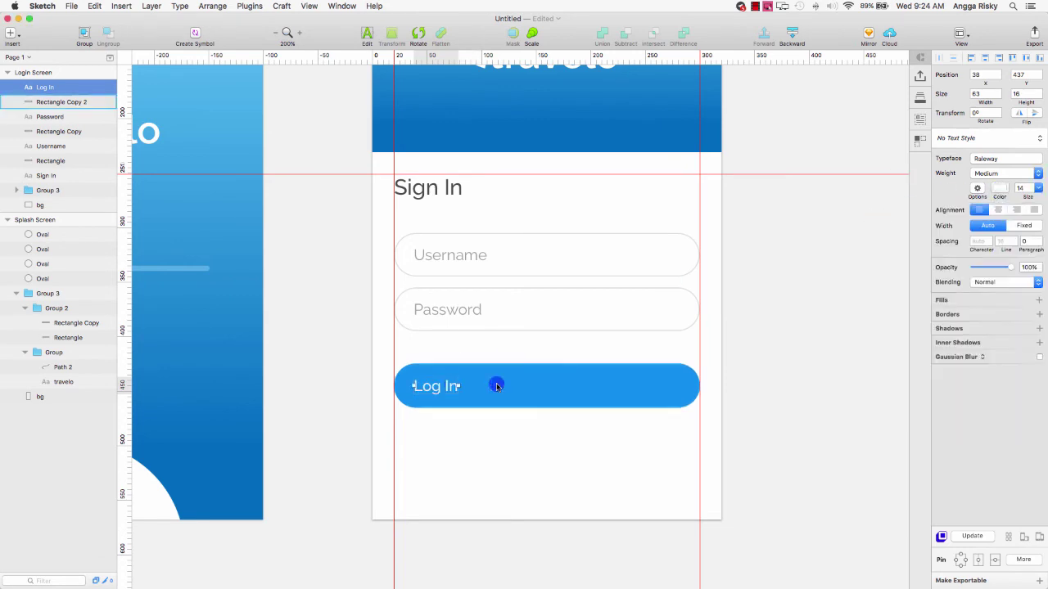
left_click(984, 58)
left_click(892, 161)
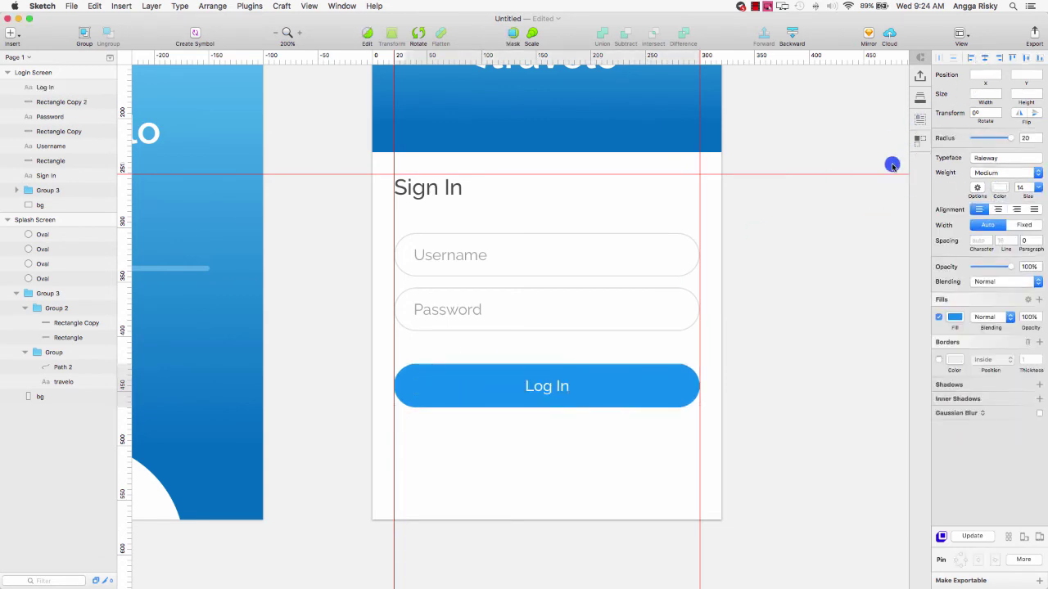
- Duplicate the Log In text and move the copy 80 px down to Y 517, below the blue button
key("super+0")
scroll(751, 249, "up", 2)
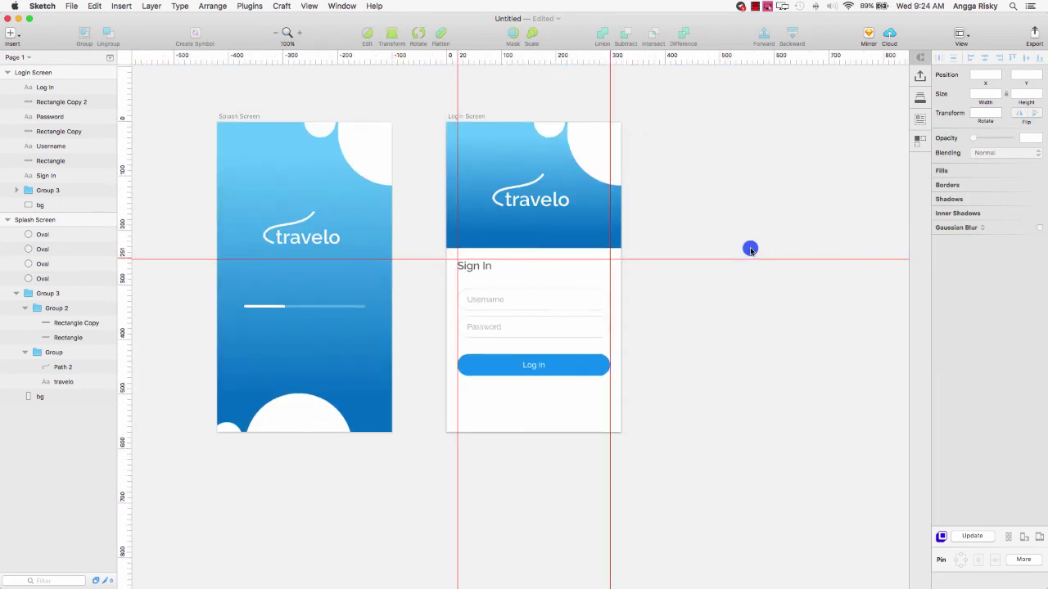
scroll(750, 249, "down", 4)
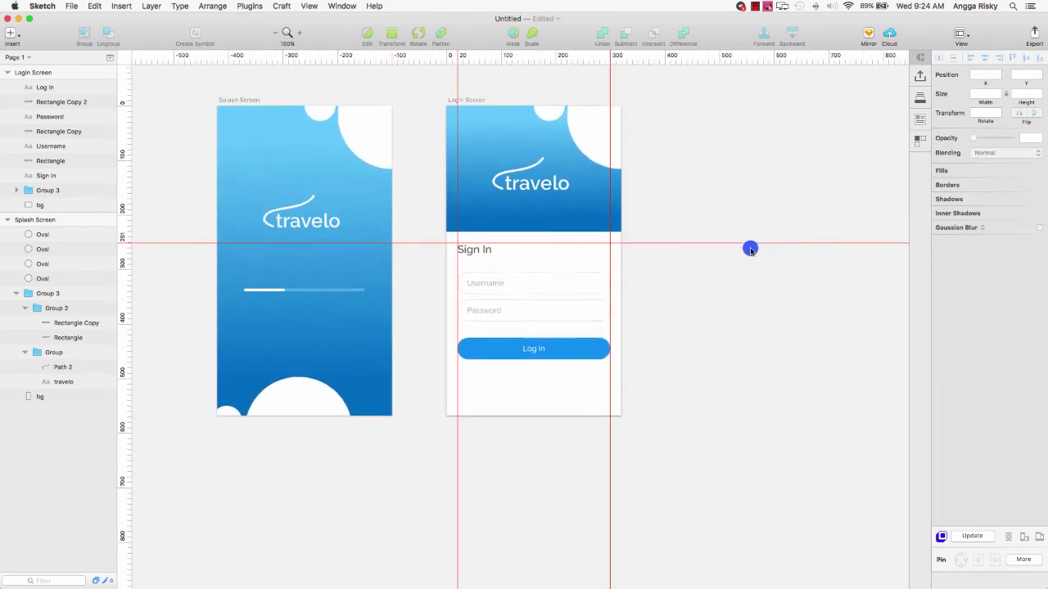
scroll(750, 249, "down", 3)
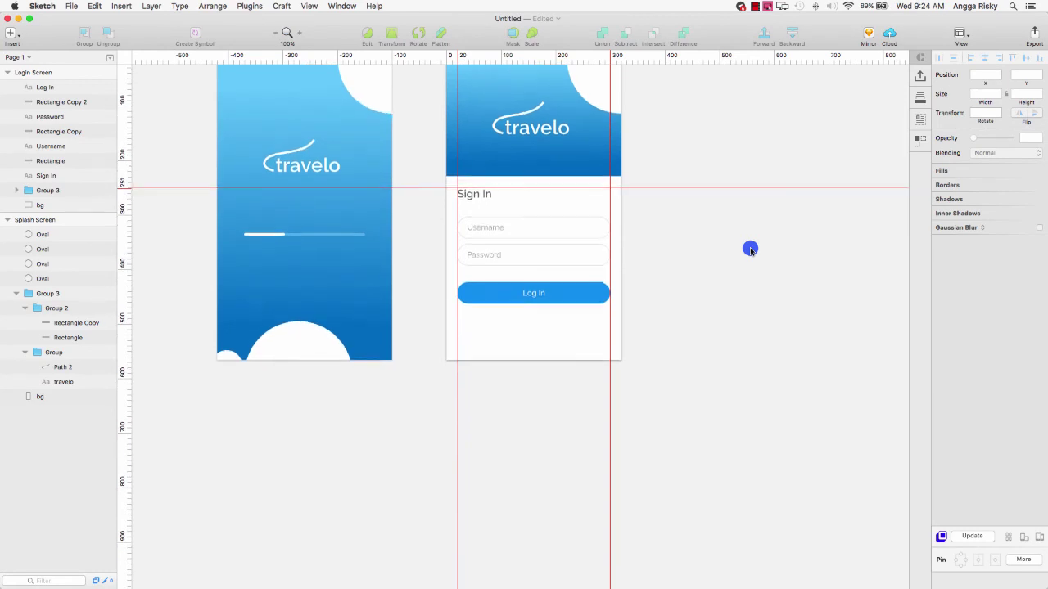
key("super+plus")
left_click(532, 258)
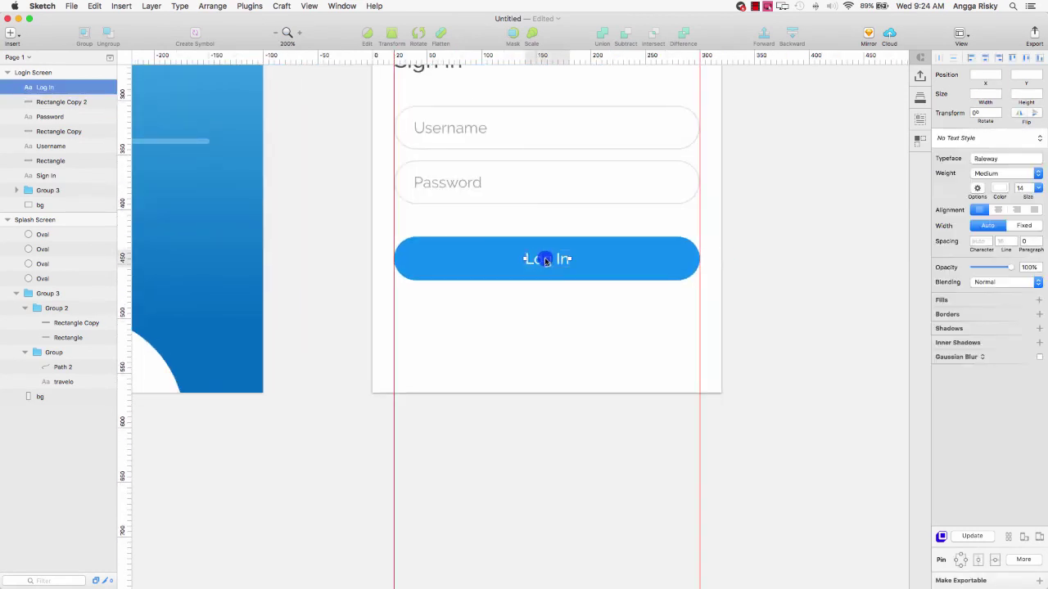
right_click(540, 257)
left_click(573, 327)
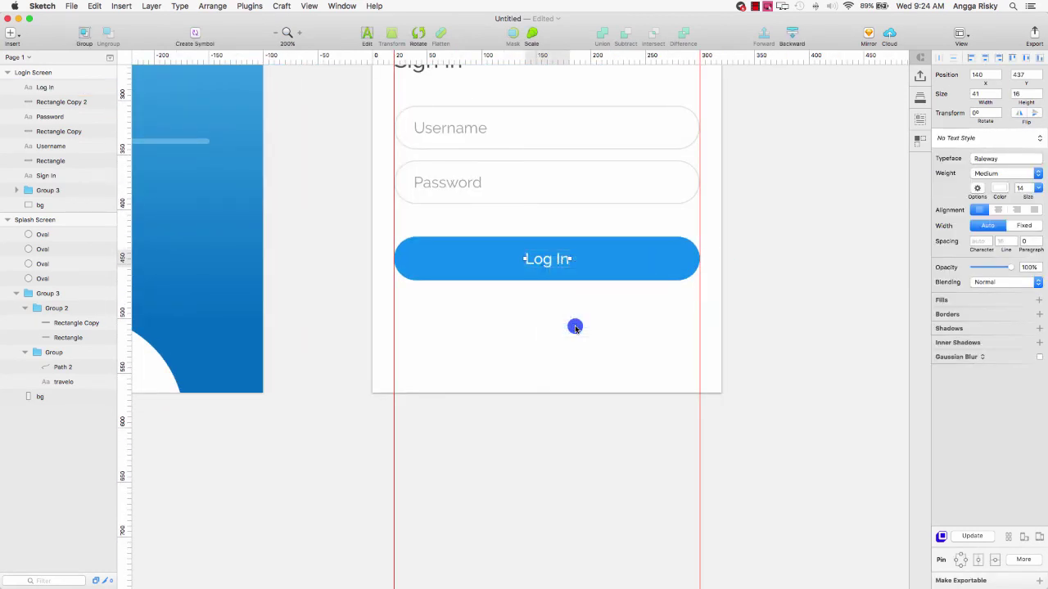
key("shift+Down")
key("shift+Down")
key("shift+Down")
key("shift+Down")
key("shift+Down")
key("shift+Down")
key("shift+Down")
key("shift+Down")
key("shift+Down")
key("shift+Down")
key("shift+Down")
key("shift+Down")
key("shift+Down")
key("shift+Down")
key("shift+Down")
key("shift+Down")
key("shift+Down")
key("shift+Down")
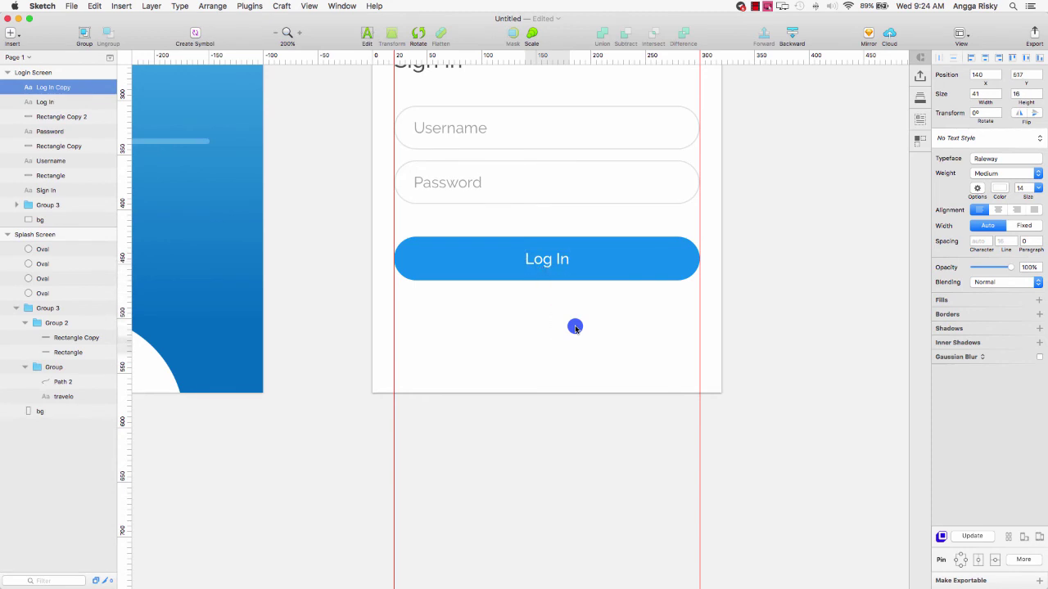
- Set the copied Log In text to the mid-gray global colour #9B9B9B and Regular weight
left_click(997, 189)
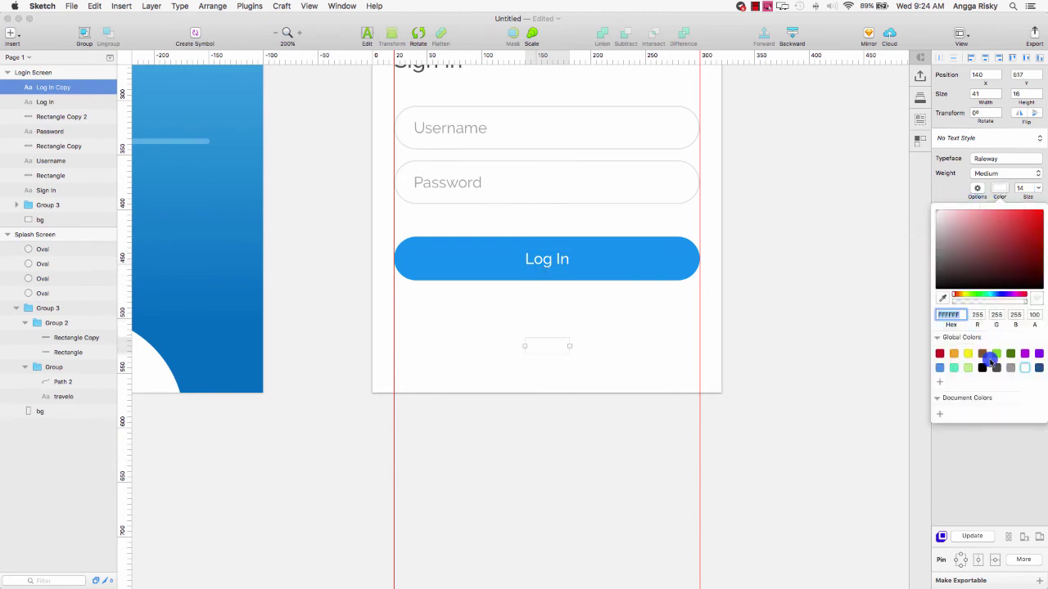
left_click(1011, 369)
left_click(1006, 189)
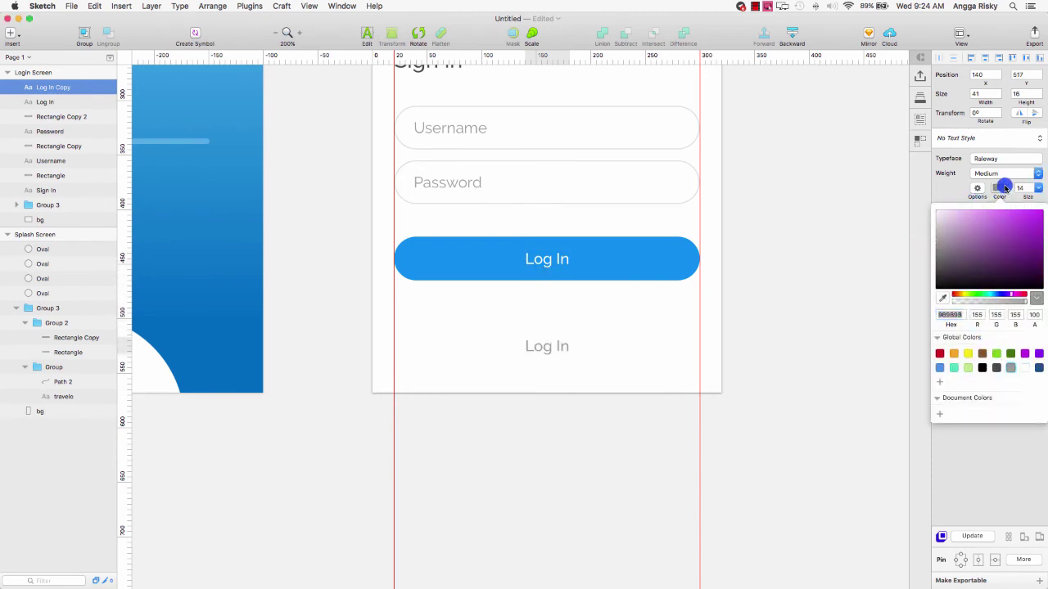
left_click(1038, 177)
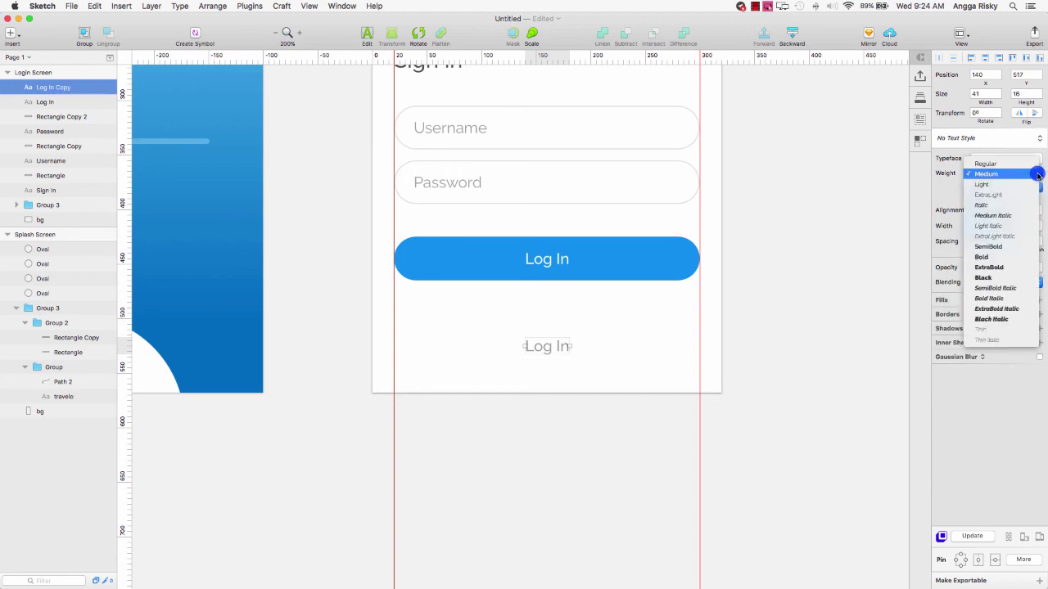
left_click(987, 164)
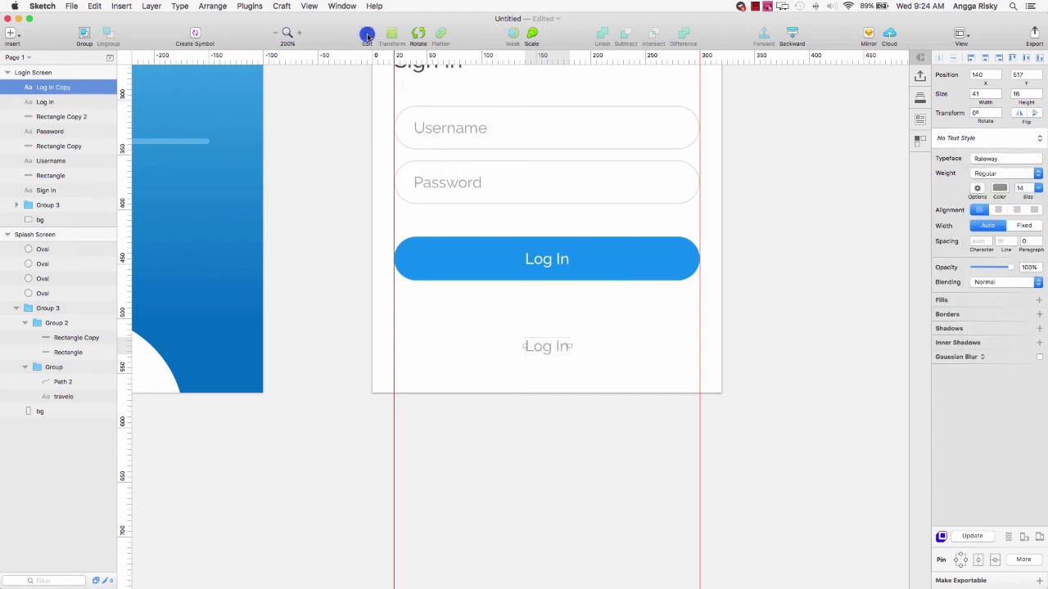
- Centre-align the gray text copy below the blue button and change its wording to "Create an Account"
left_click(999, 211)
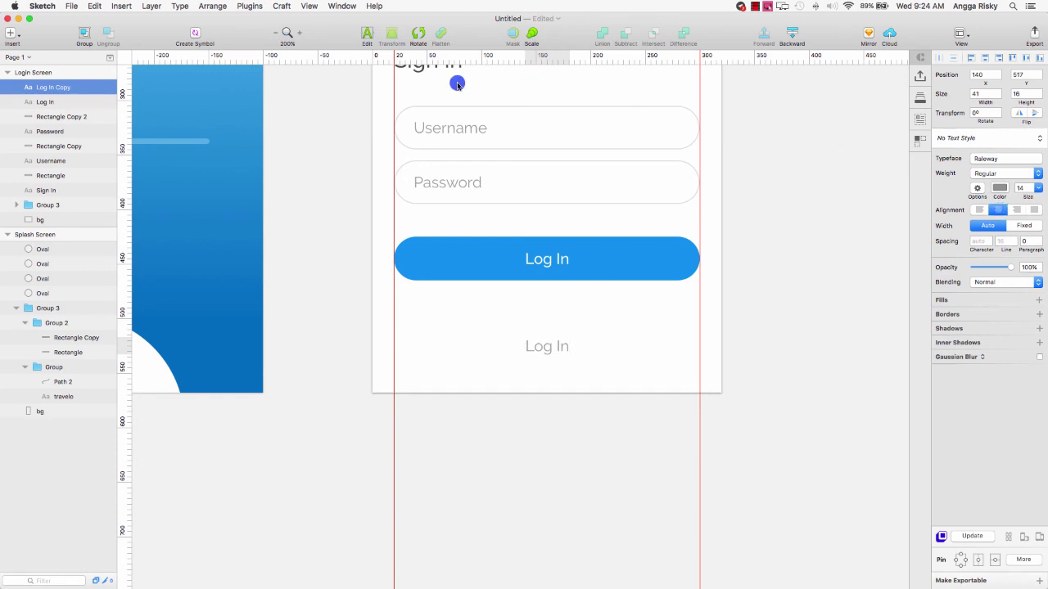
left_click(370, 36)
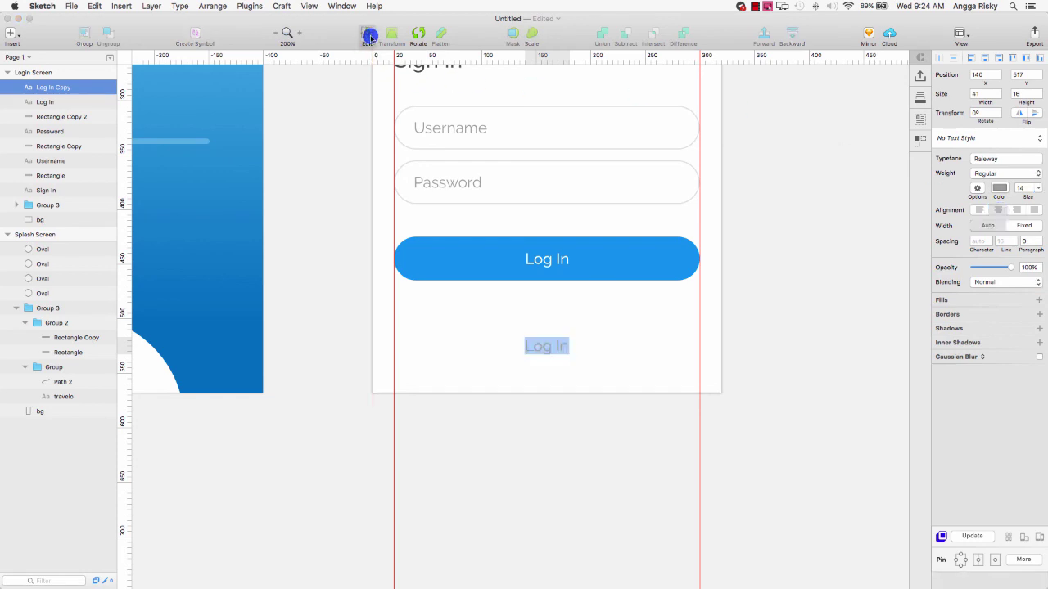
type("Fo")
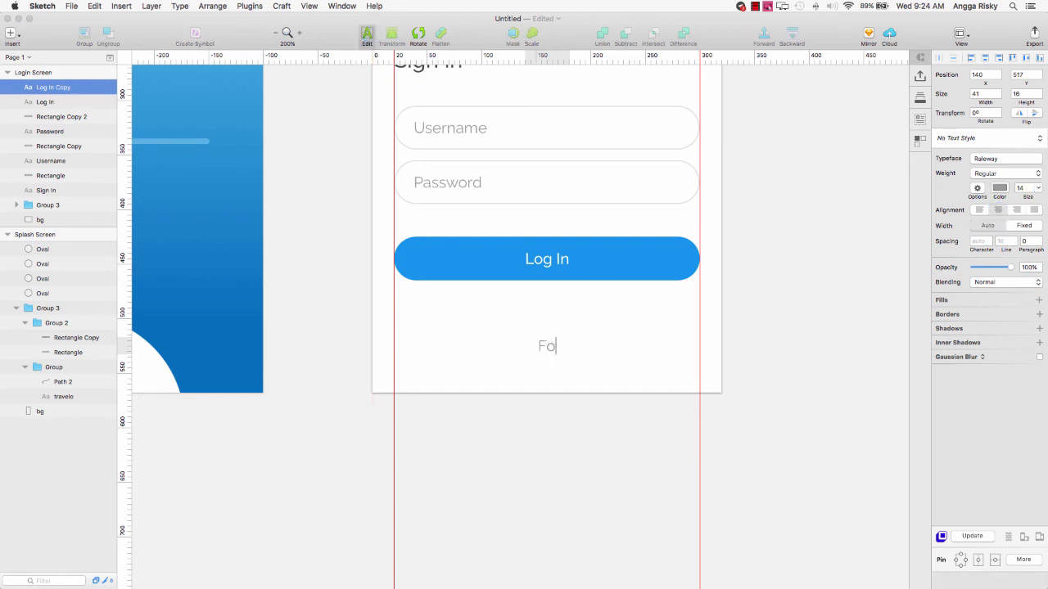
type("eate an Accou")
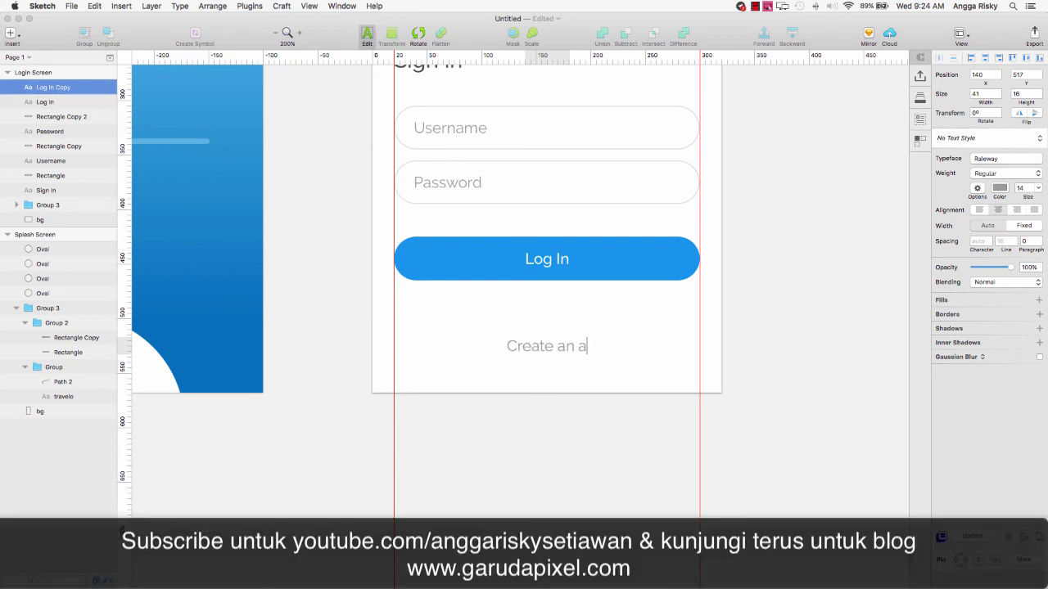
type("nt")
key("Escape")
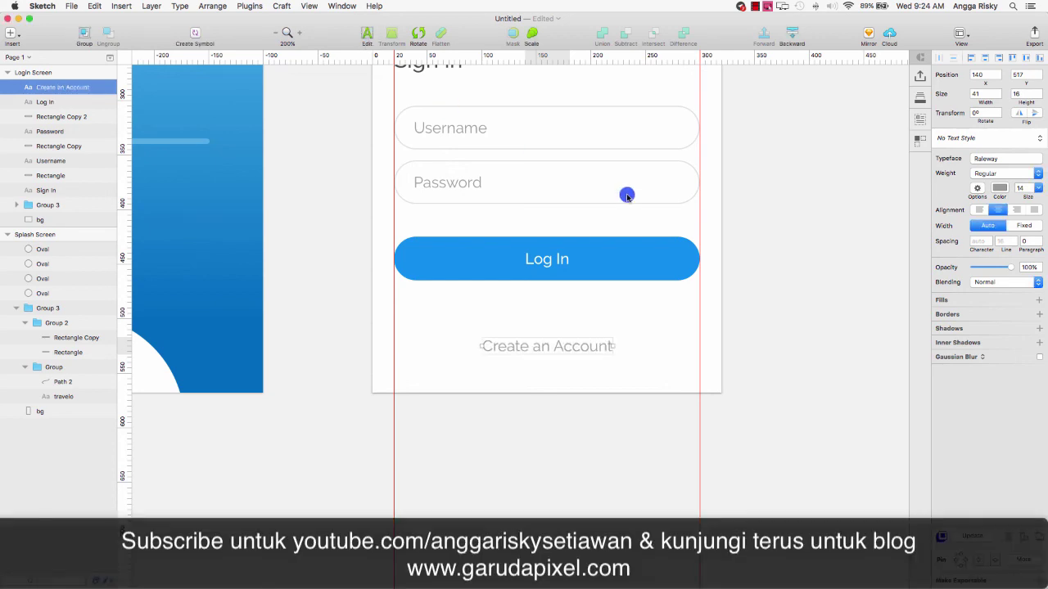
- Set the font size of the Create an Account text to 13
key("z")
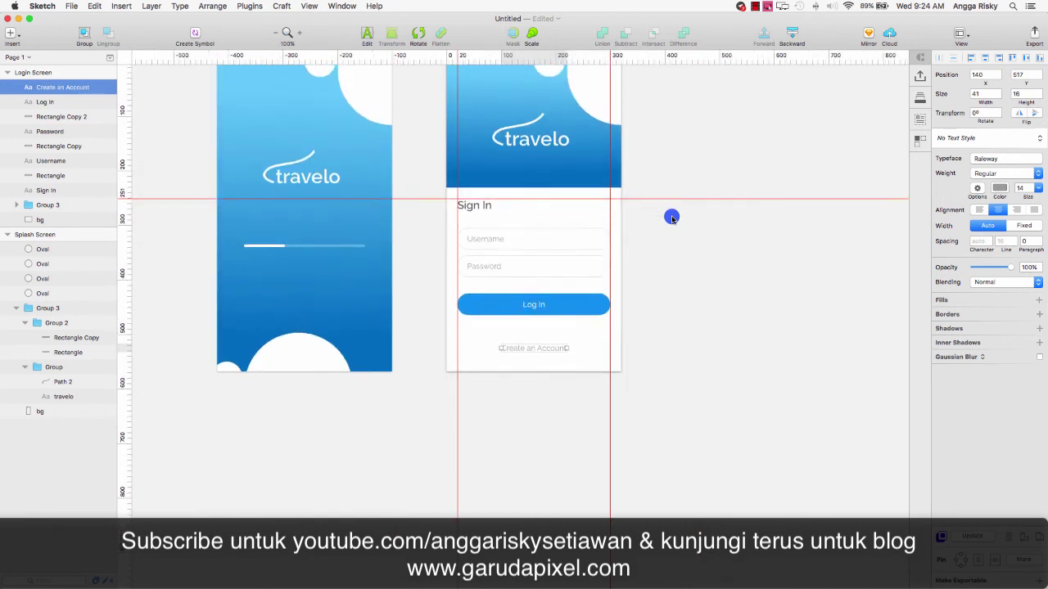
left_click(1040, 191)
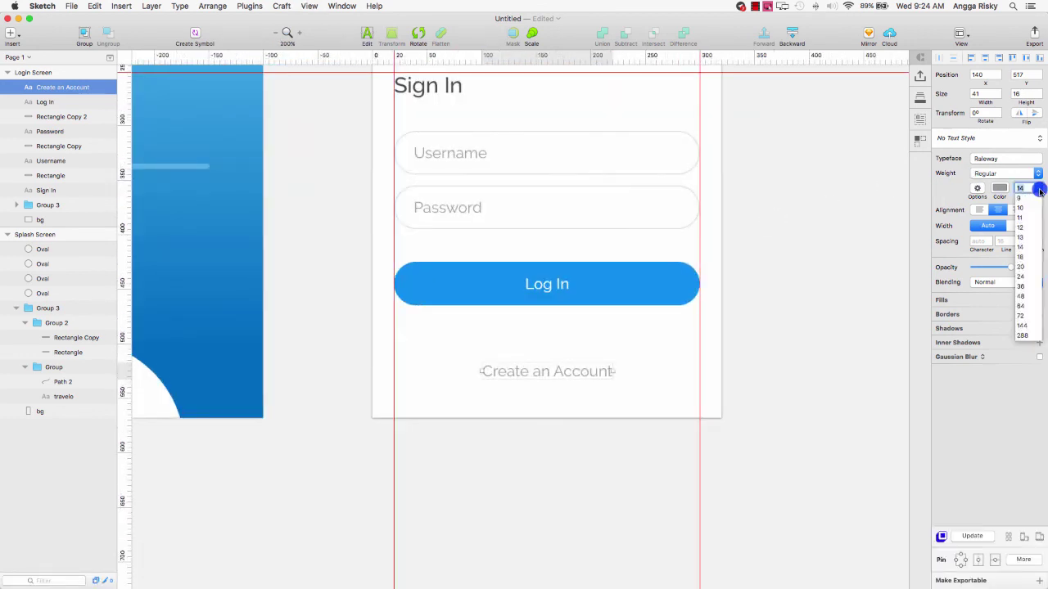
left_click(1040, 191)
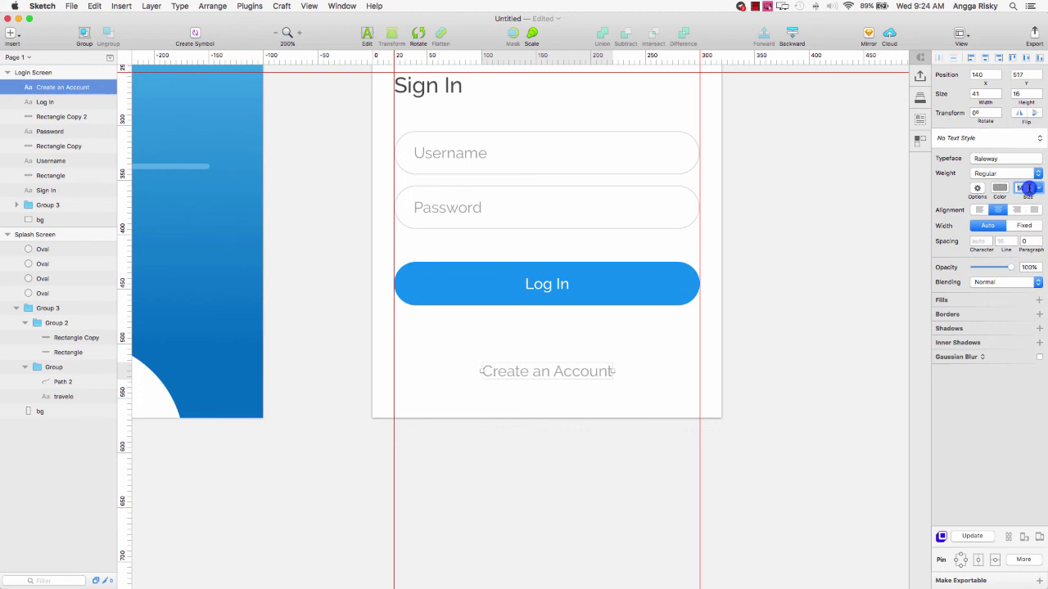
key("Return")
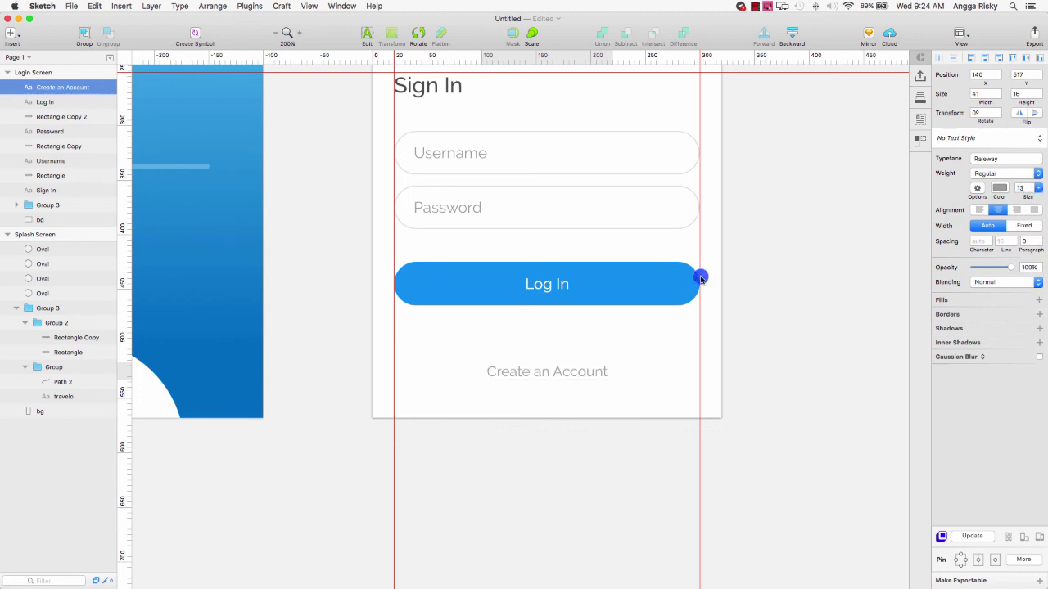
- Underline the Create an Account text
left_click(680, 362)
left_click(594, 372)
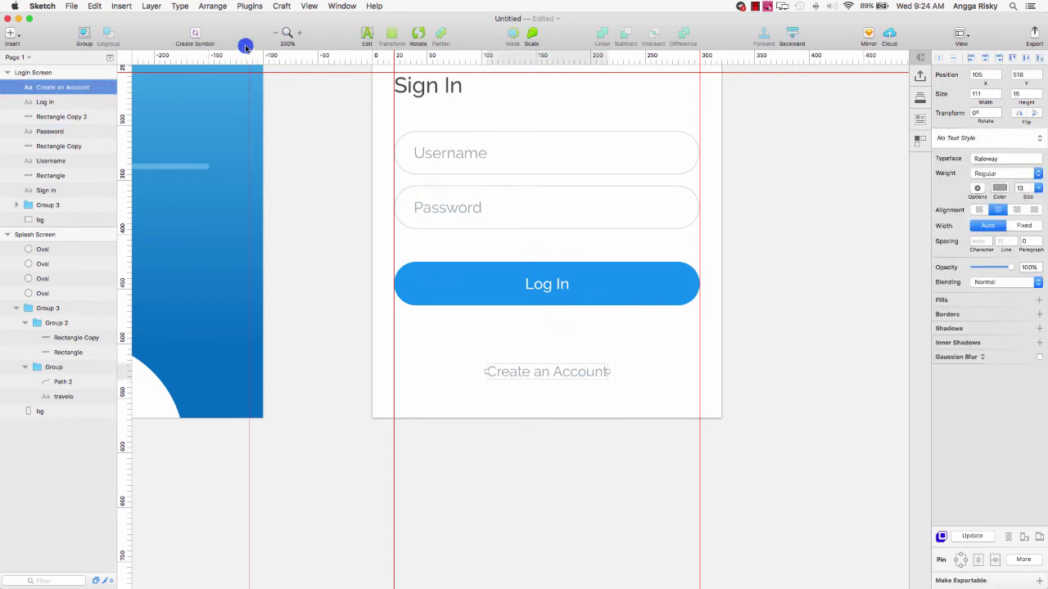
left_click(179, 6)
left_click(198, 39)
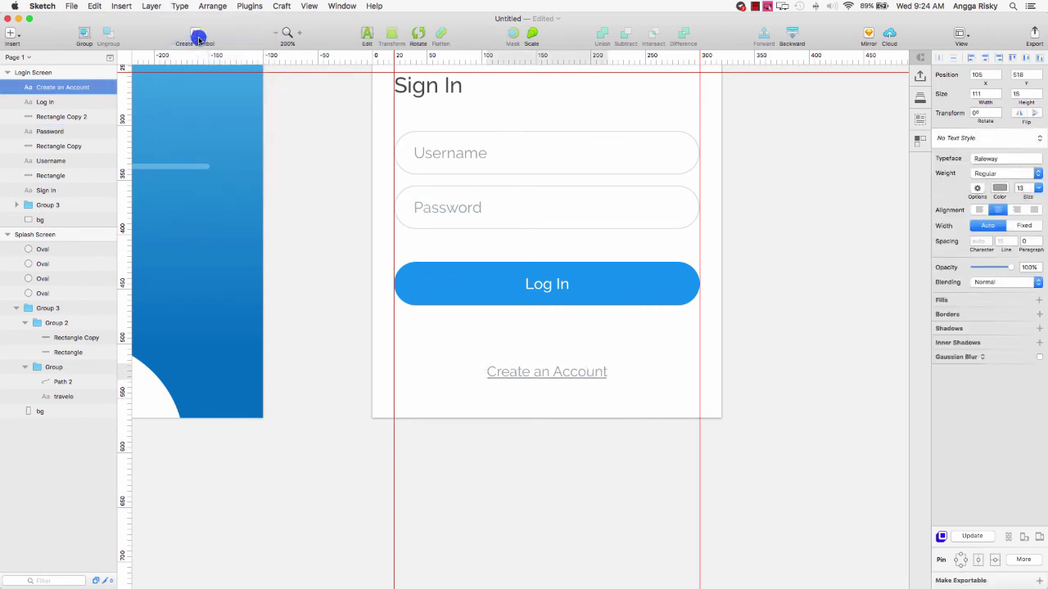
- Move the Create an Account text up 18 px to Y 500, closer to the Log In button
key("Up")
key("Up")
key("Up")
key("Up")
key("Up")
key("Up")
key("Up")
key("Up")
key("Up")
key("Up")
key("Up")
key("Up")
key("Up")
key("Up")
key("Up")
key("Up")
key("Up")
key("Up")
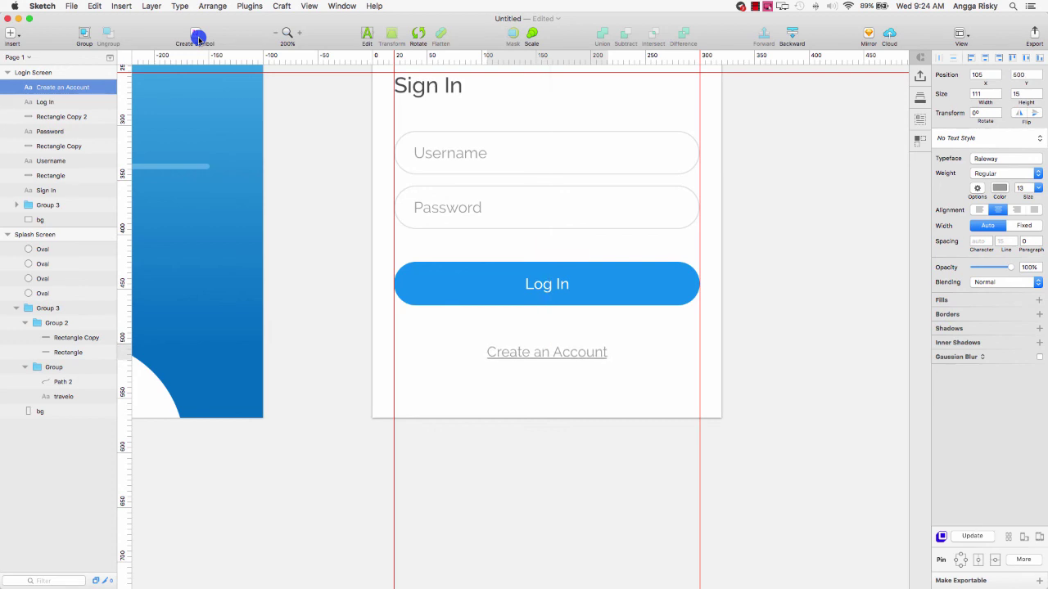
- Review the Splash Screen and Login Screen artboards side by side at actual size, and minimize the document window
key("super+0")
left_click(789, 220)
scroll(788, 220, "left", 3)
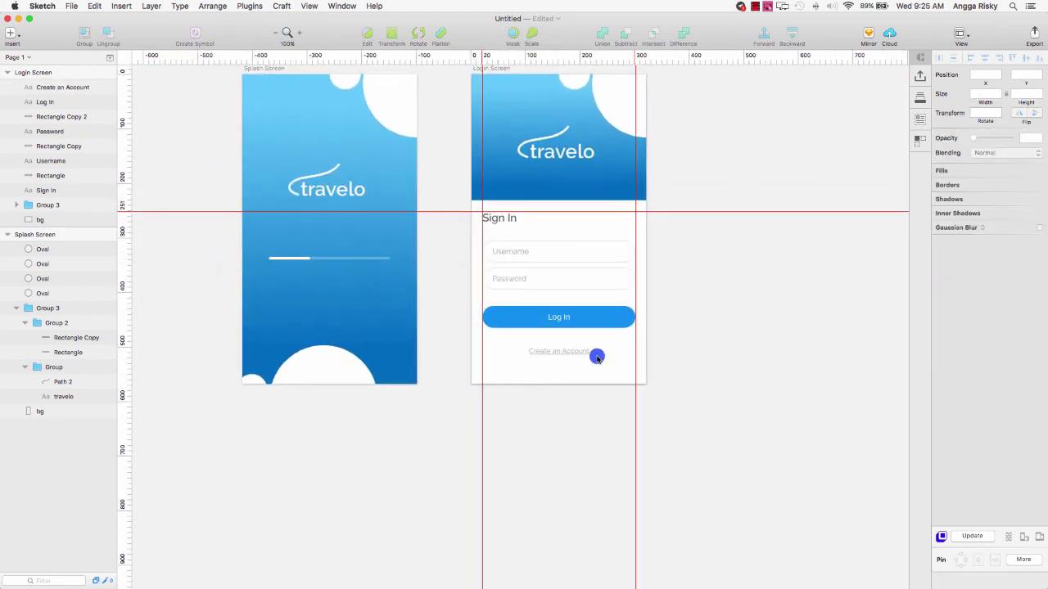
scroll(807, 281, "left", 5)
scroll(808, 281, "up", 3)
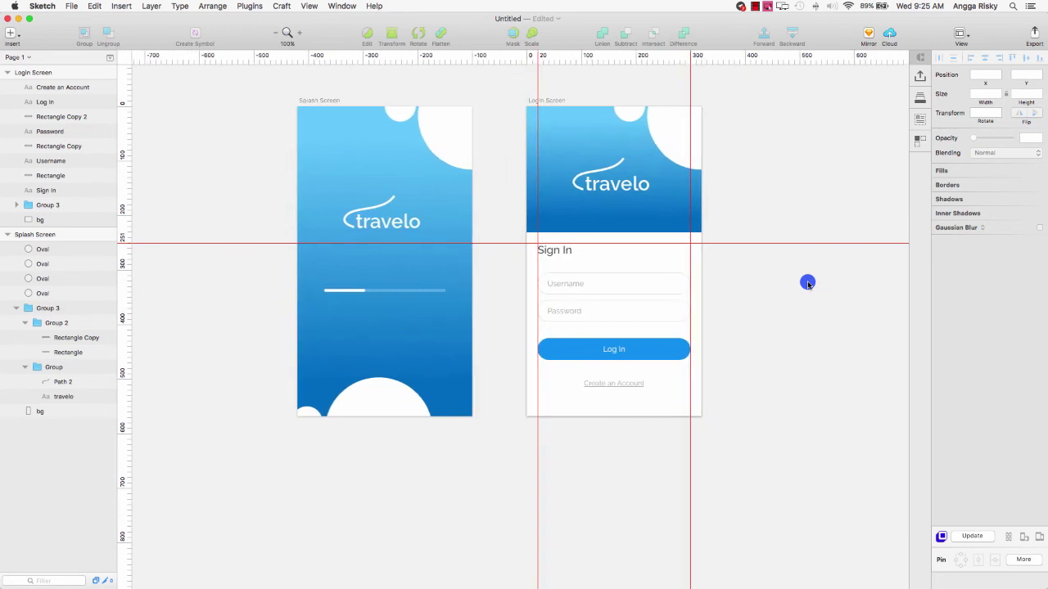
scroll(807, 283, "left", 3)
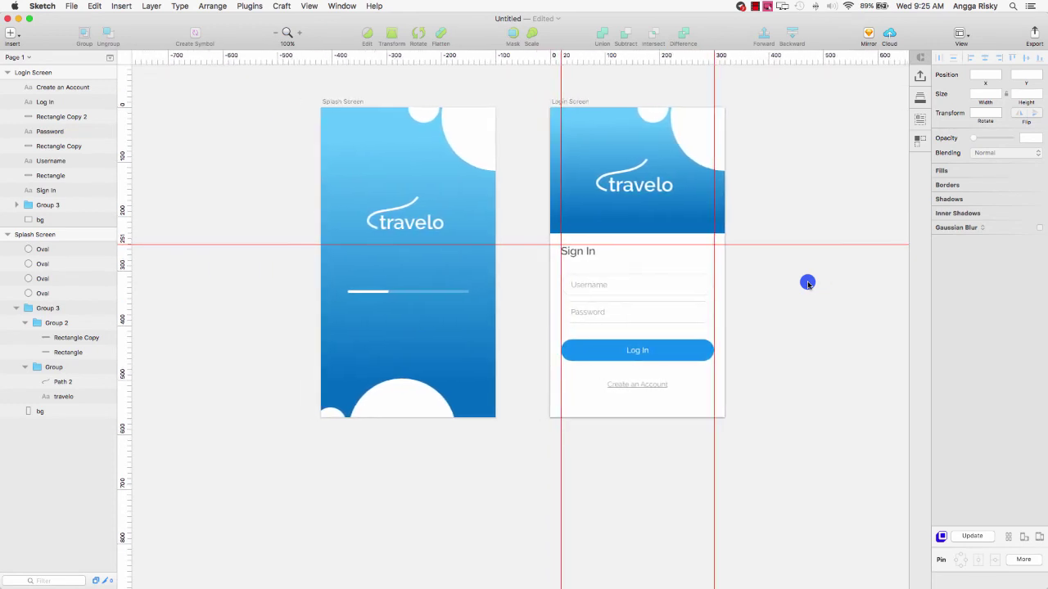
scroll(808, 283, "left", 2)
scroll(807, 283, "up", 1)
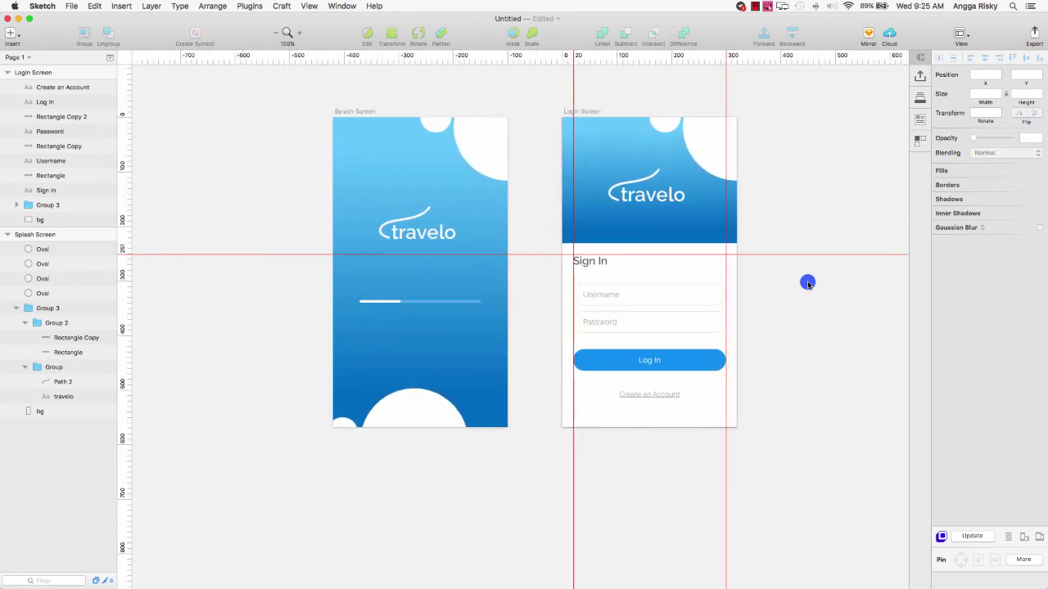
scroll(807, 284, "right", 1)
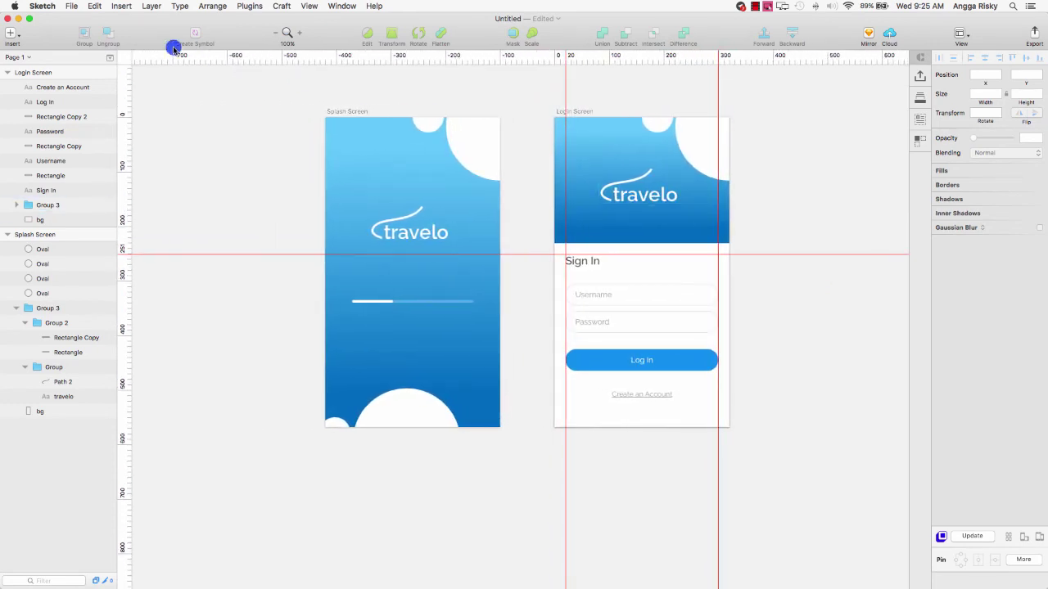
left_click(19, 18)
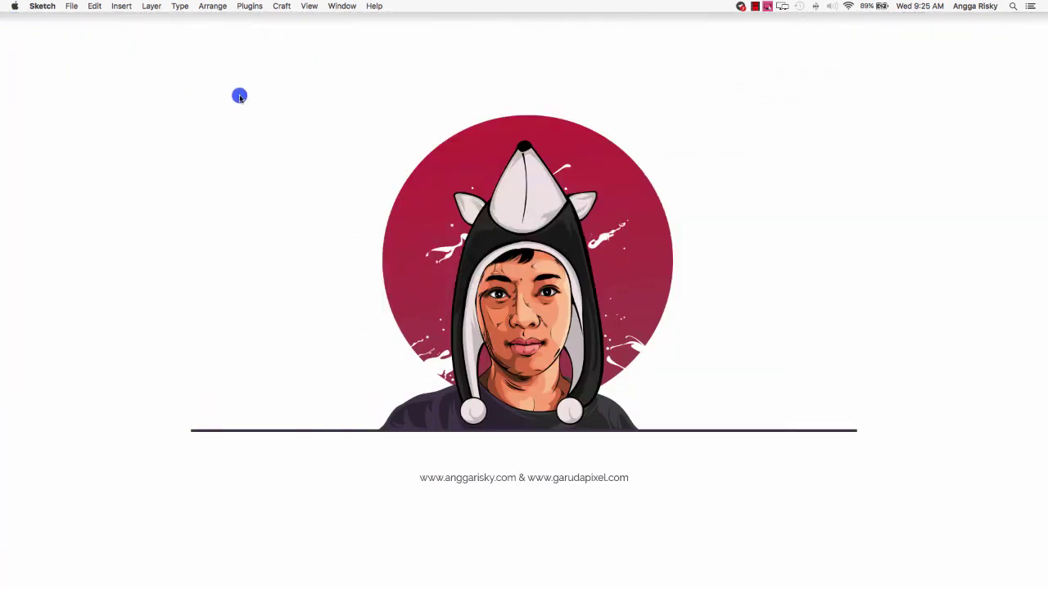